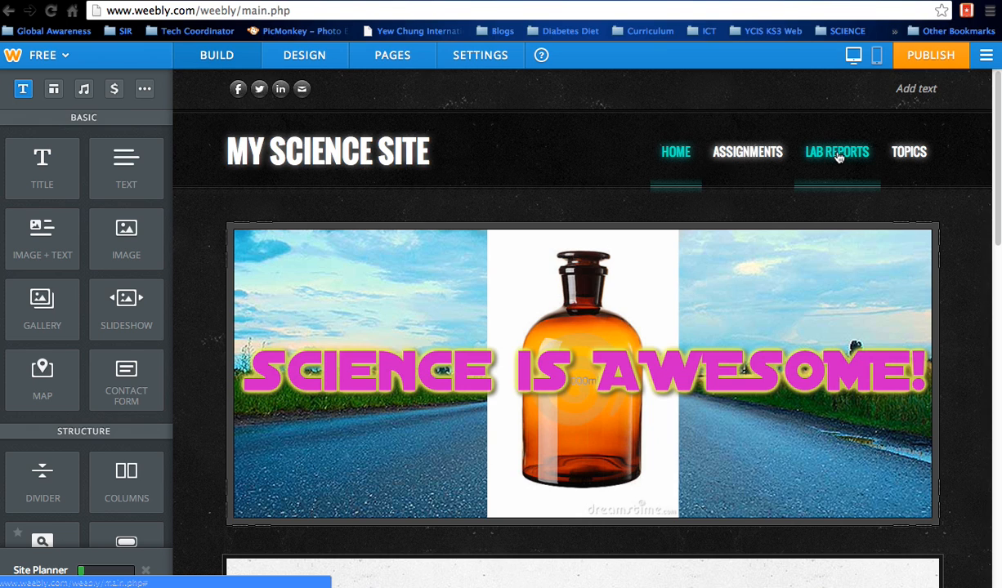
Add a blog page named "Safety in the Lab" and nest it as a subpage of Lab Reports
{"action": "left_click", "coordinate": [394, 57]}
{"action": "left_click", "coordinate": [119, 112]}
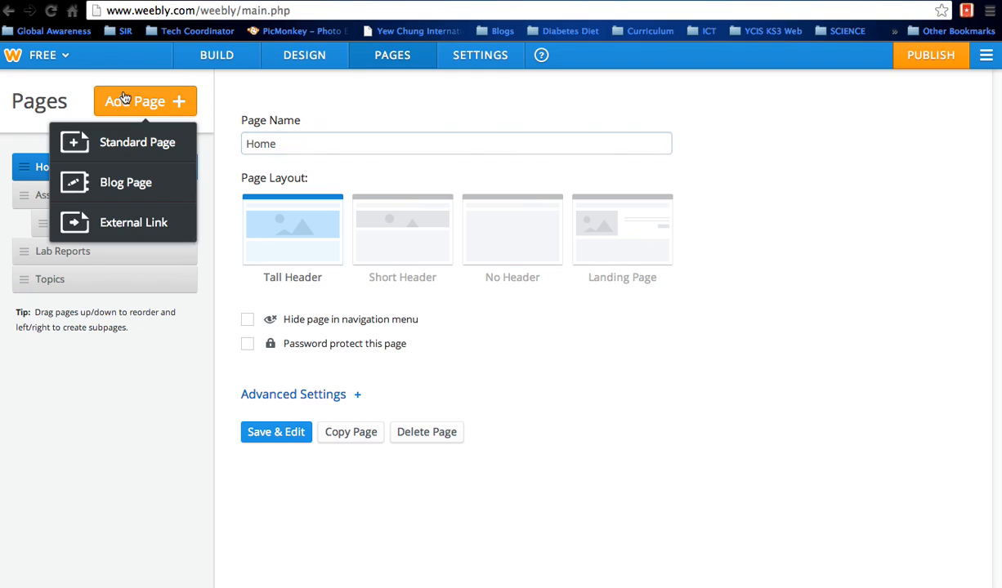
{"action": "left_click", "coordinate": [123, 184]}
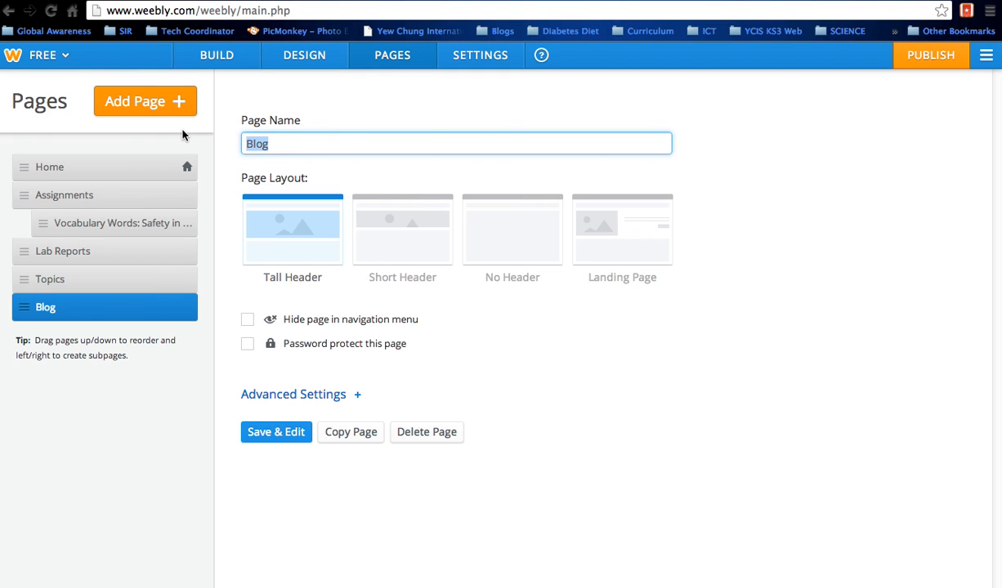
{"action": "type", "text": "Safety in "}
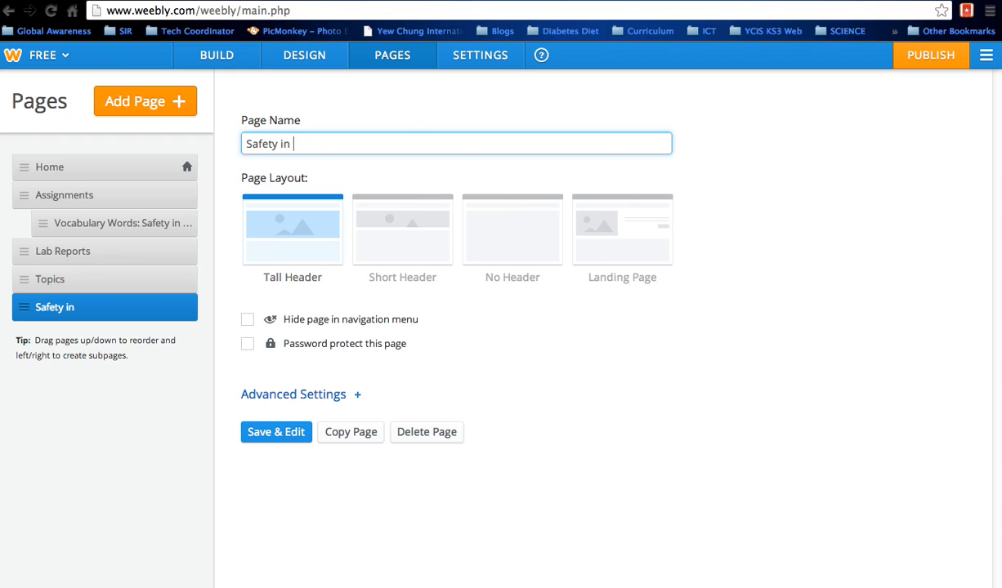
{"action": "type", "text": "the Lab"}
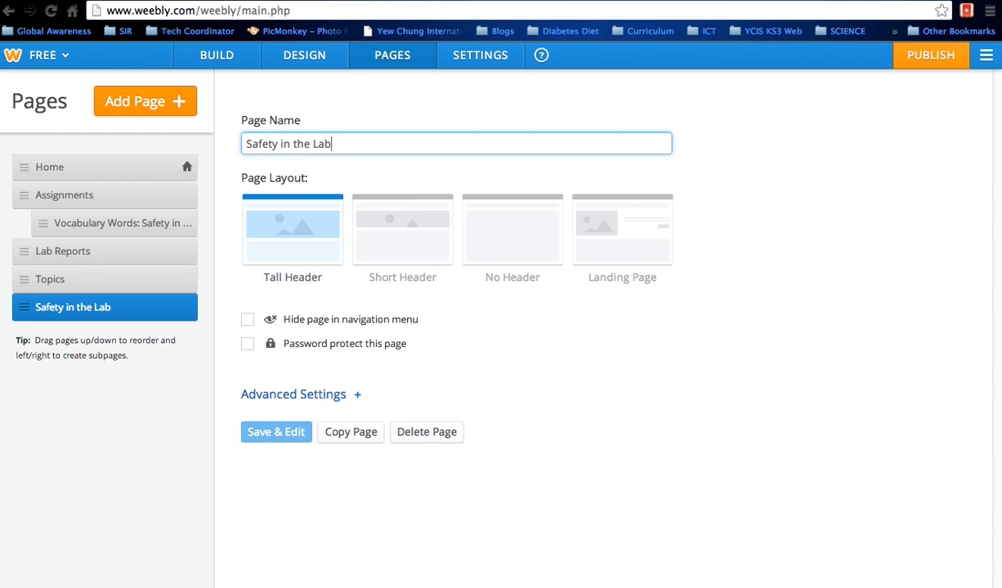
{"action": "left_click_drag", "start_coordinate": [139, 307], "coordinate": [140, 285]}
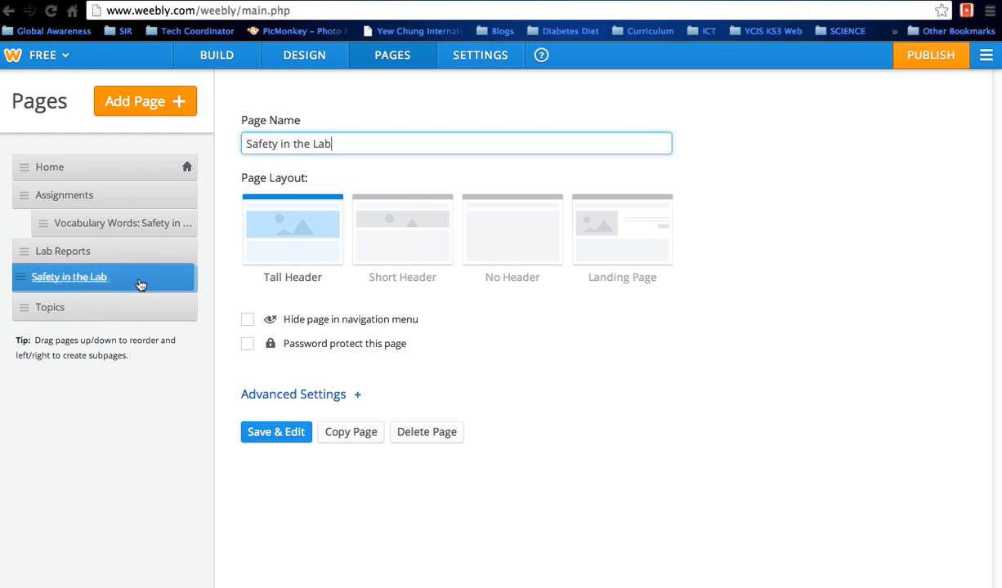
{"action": "left_click_drag", "start_coordinate": [141, 285], "coordinate": [163, 291]}
Add a blog page named "Lab Report #1: The Best Flame" and nest it under Safety in the Lab
{"action": "left_click", "coordinate": [128, 102]}
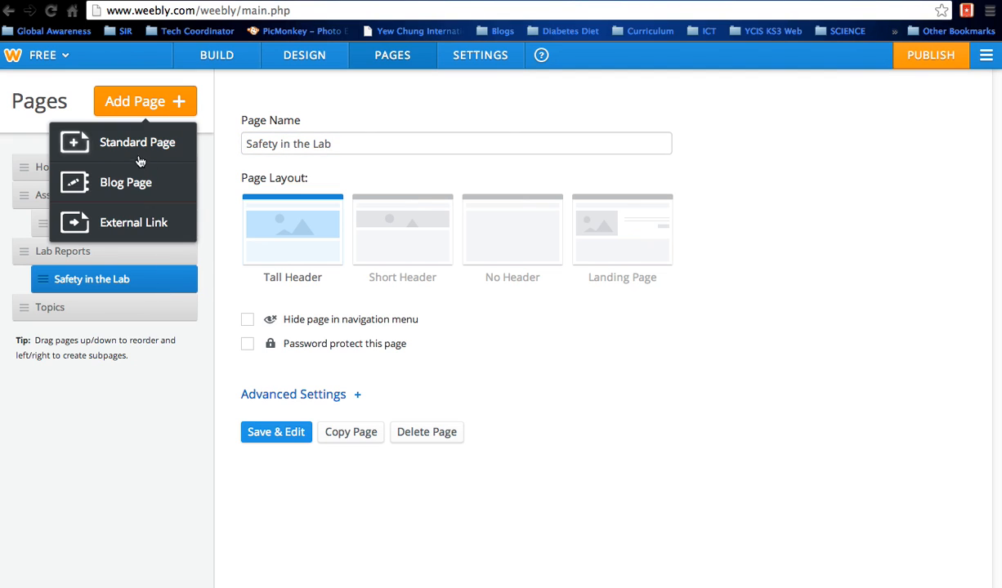
{"action": "left_click", "coordinate": [132, 184]}
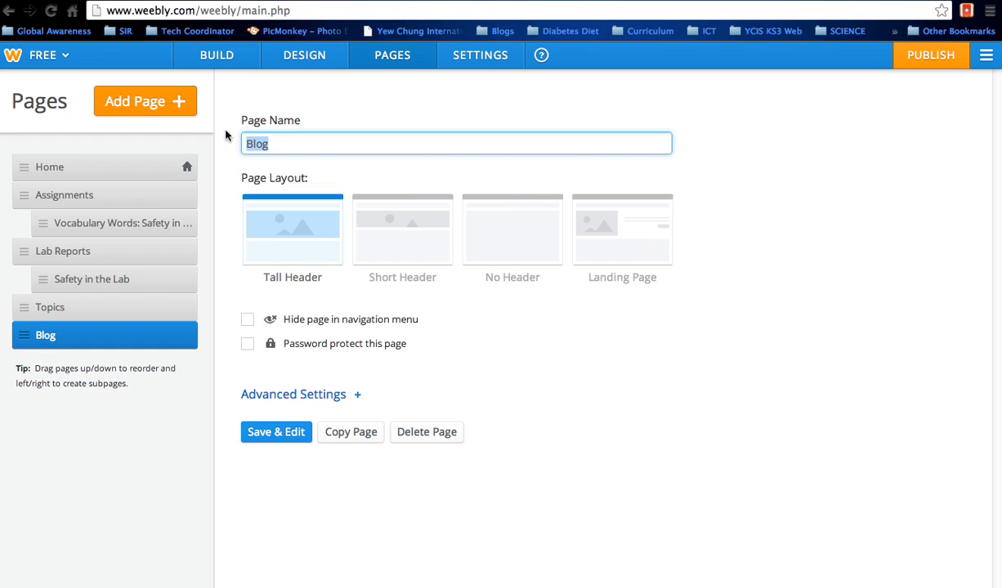
{"action": "type", "text": "Lab "}
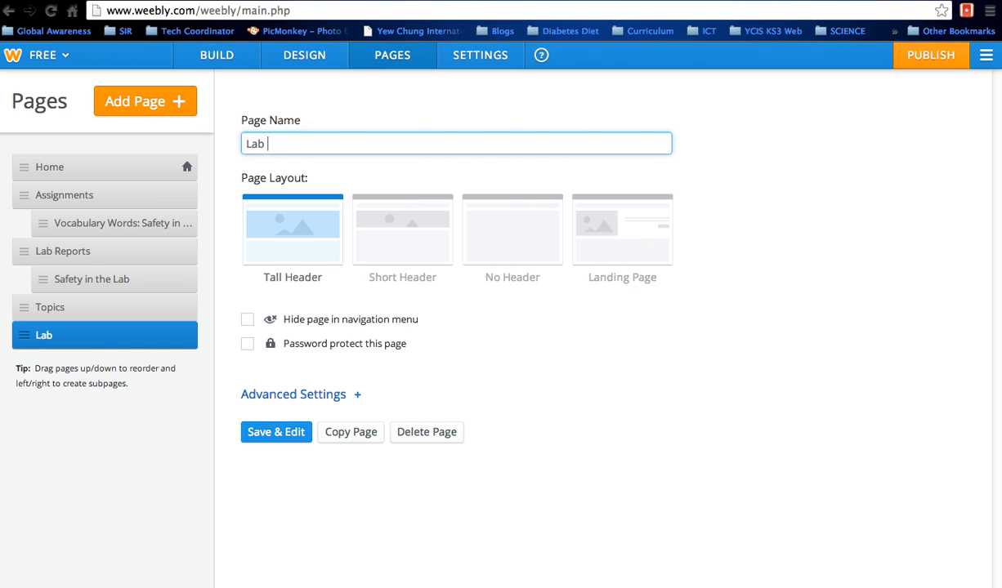
{"action": "type", "text": "Report #"}
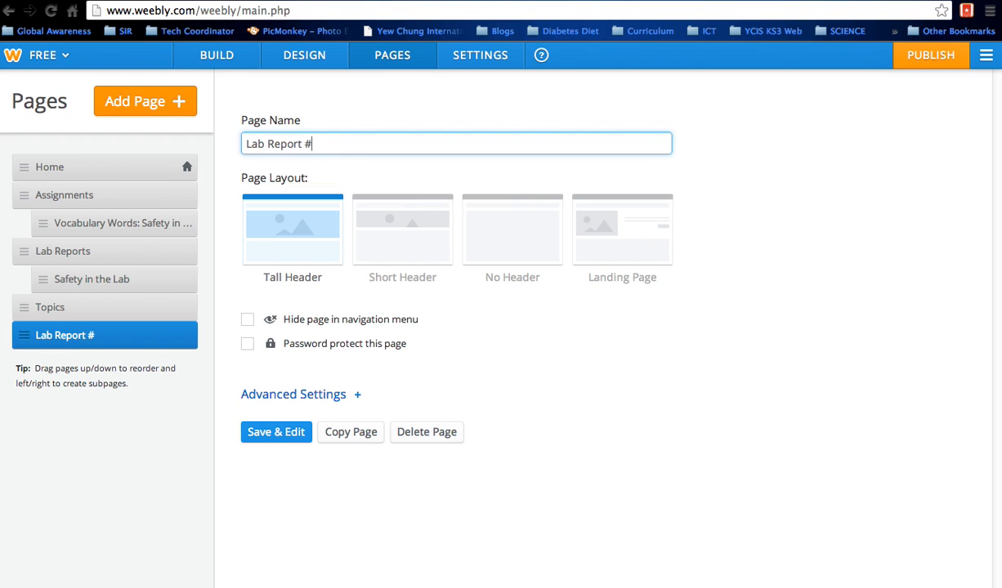
{"action": "type", "text": "1: The Be"}
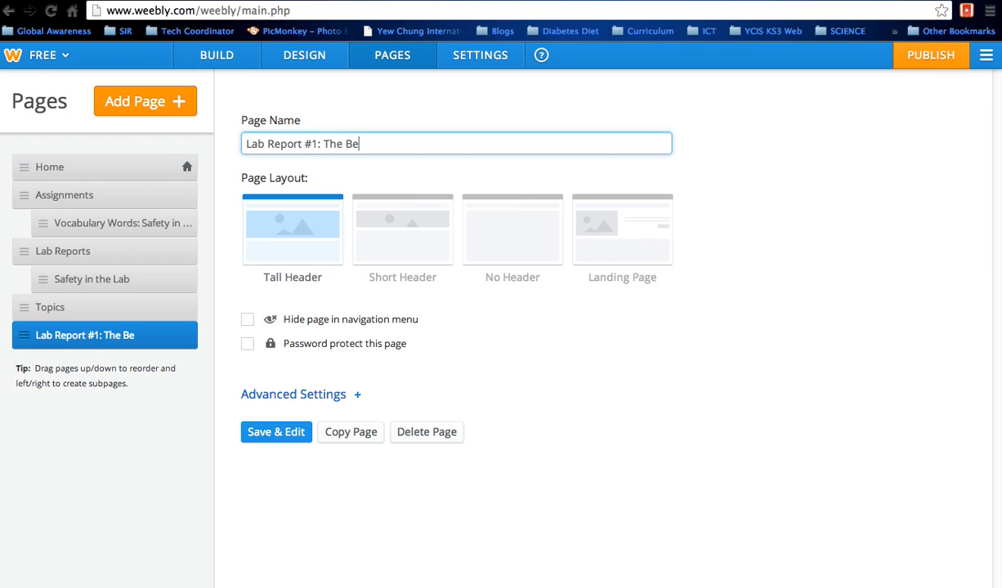
{"action": "type", "text": "st Flame"}
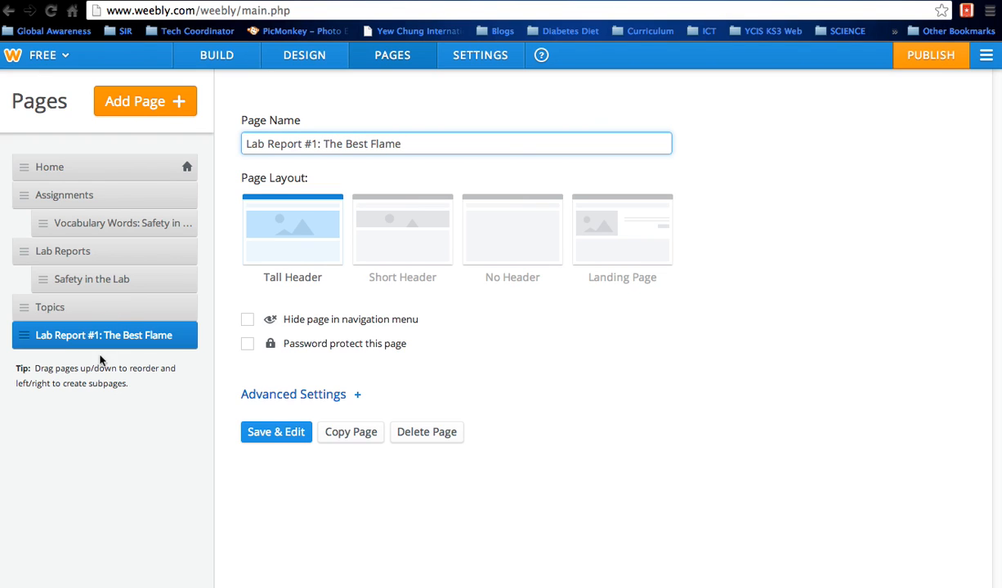
{"action": "left_click_drag", "start_coordinate": [103, 349], "coordinate": [146, 318]}
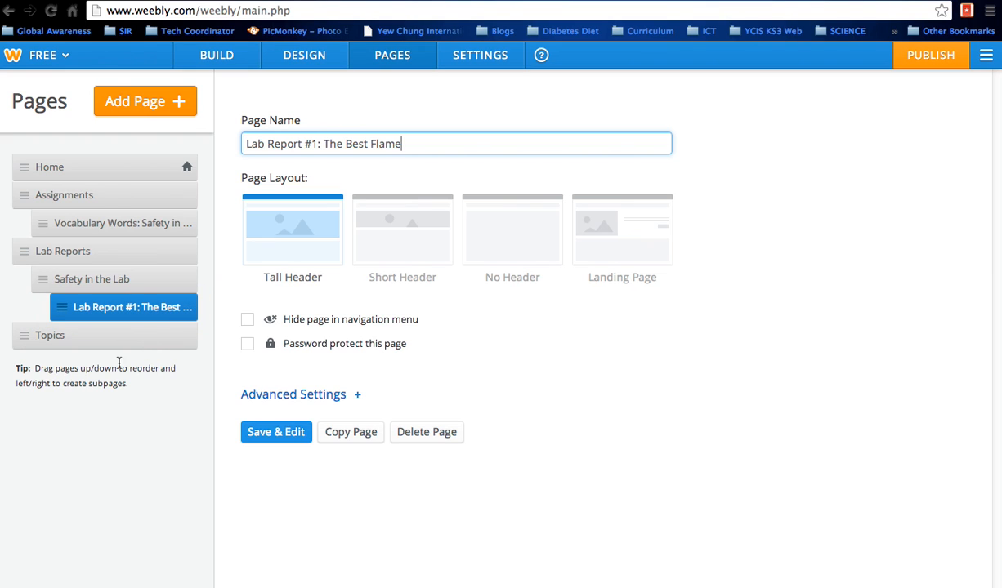
Open the Lab Report #1: The Best Flame page in the site builder and start a new blog post
{"action": "left_click", "coordinate": [225, 61]}
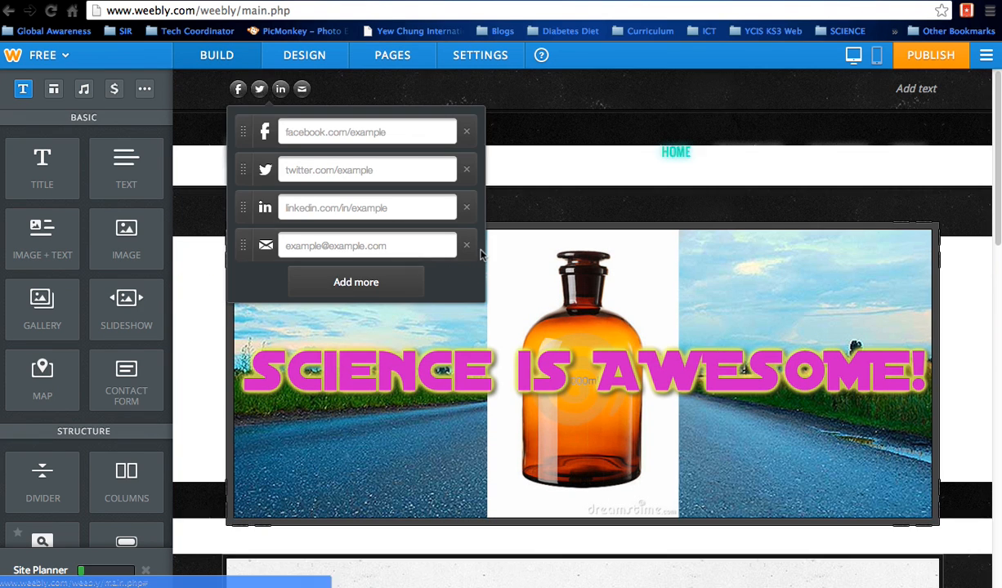
{"action": "mouse_move", "coordinate": [829, 156]}
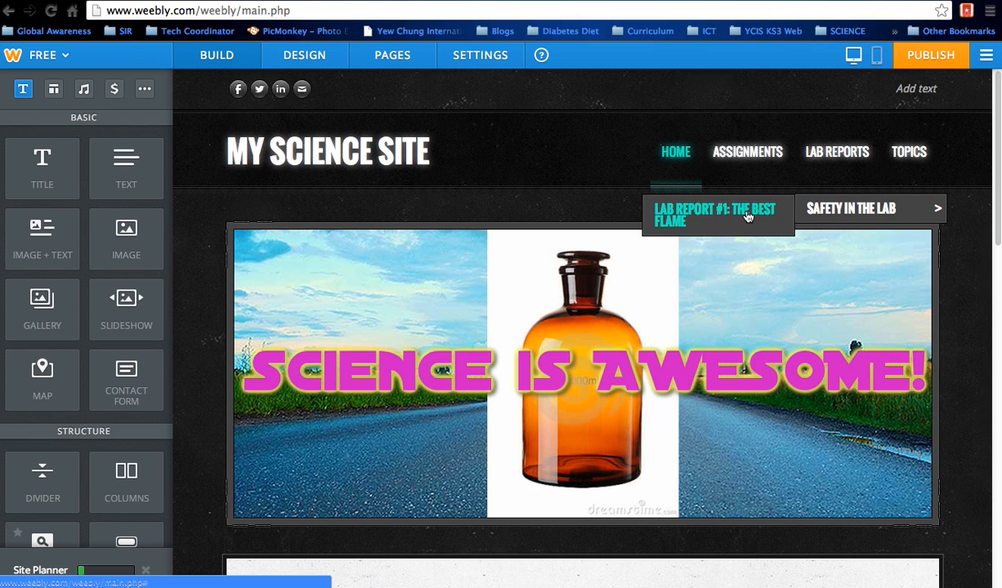
{"action": "left_click", "coordinate": [745, 215]}
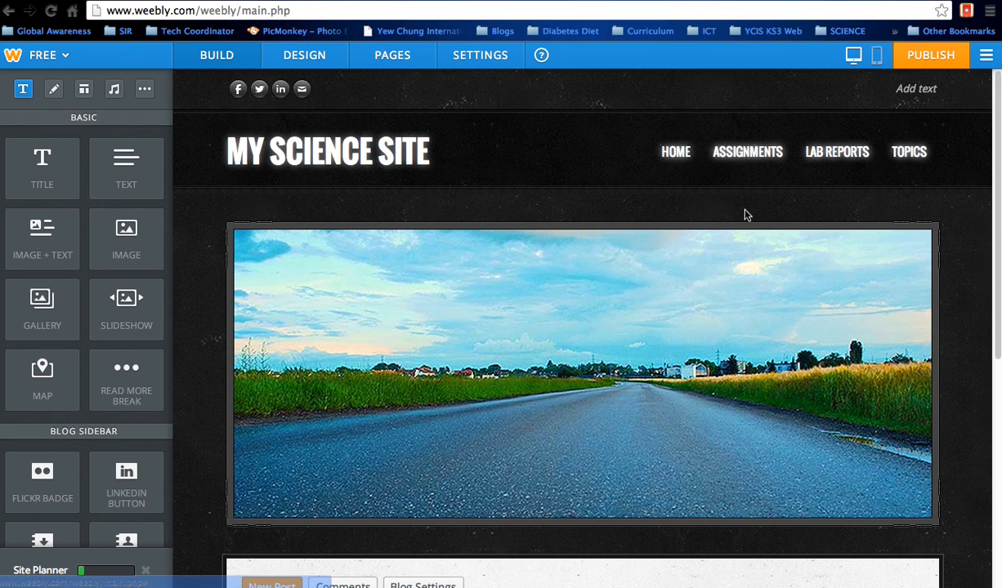
{"action": "scroll", "coordinate": [670, 335], "scroll_direction": "down", "scroll_amount": 5}
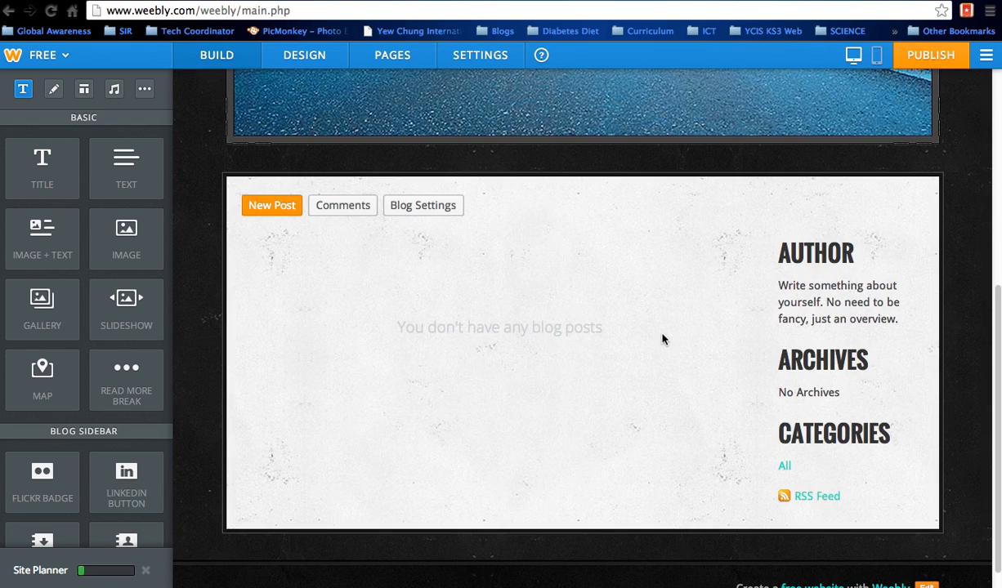
{"action": "left_click", "coordinate": [268, 207]}
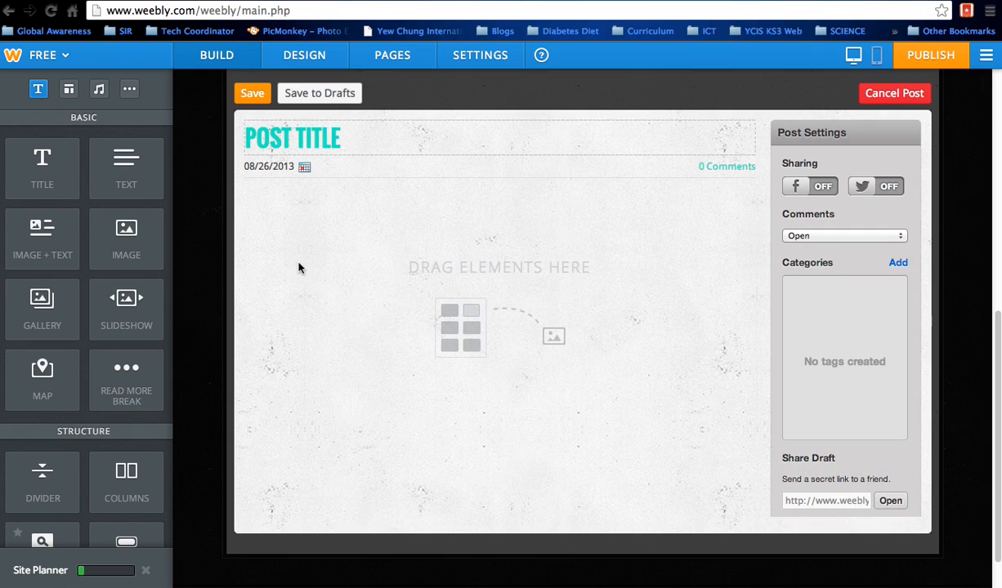
Set the new post's title to "LAB REPORT #1: THE BEST FLAME"
{"action": "left_click", "coordinate": [344, 137]}
{"action": "type", "text": "L"}
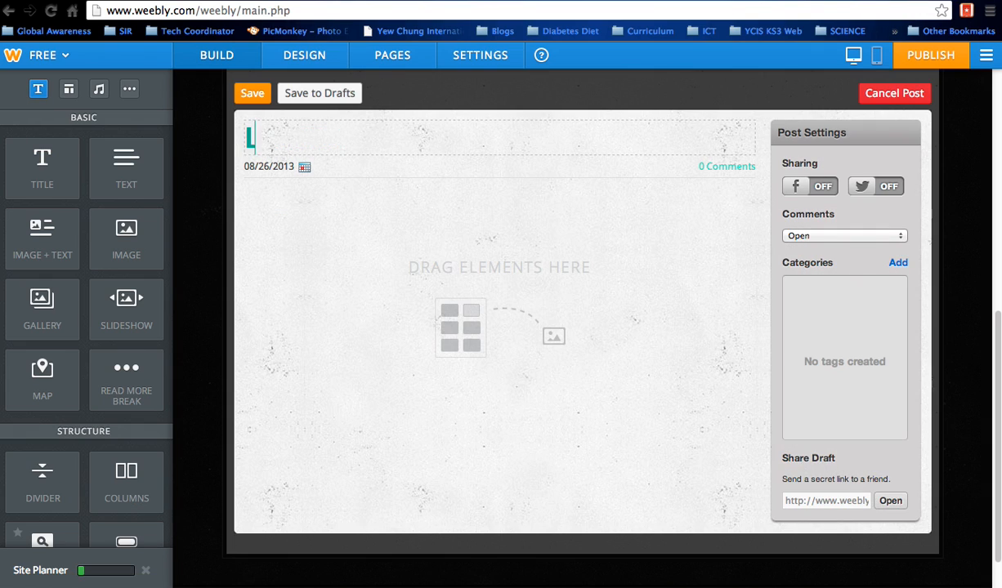
{"action": "type", "text": "AB REPORT #1: SAFETY"}
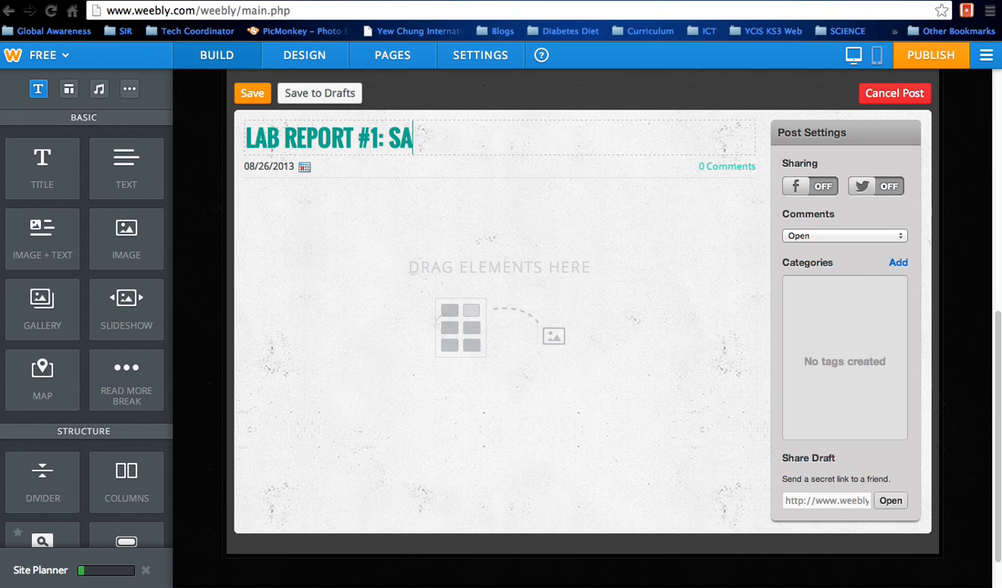
{"action": "key", "text": "BackSpace"}
{"action": "key", "text": "BackSpace"}
{"action": "key", "text": "BackSpace"}
{"action": "key", "text": "BackSpace"}
{"action": "key", "text": "BackSpace"}
{"action": "key", "text": "BackSpace"}
{"action": "type", "text": "THE BEST FLAME"}
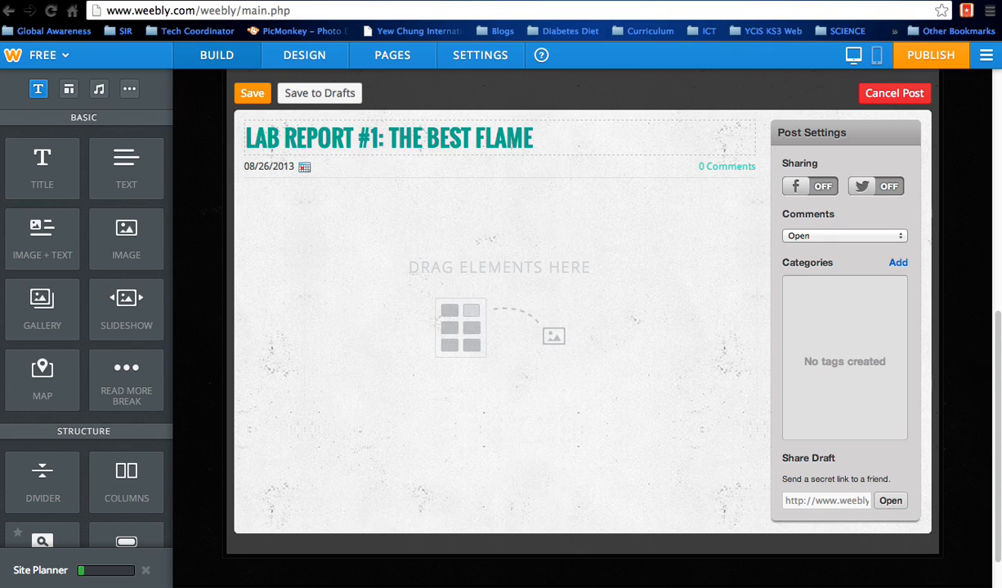
{"action": "left_click", "coordinate": [314, 258]}
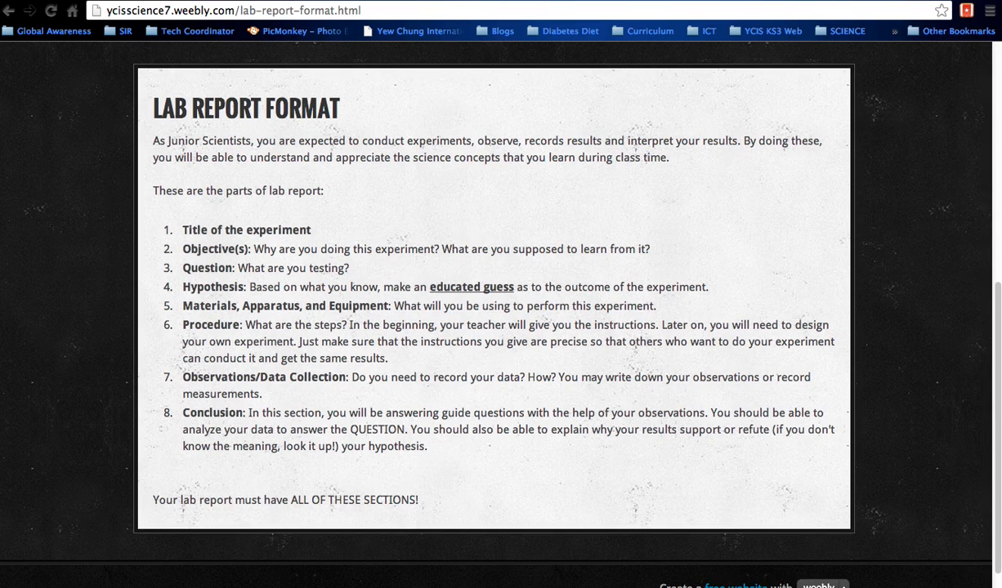
Open the Lab Report Format resource on ycisscience7.weebly.com and copy its numbered sections from Title of the experiment through Conclusion
{"action": "scroll", "coordinate": [398, 156], "scroll_direction": "up", "scroll_amount": 5}
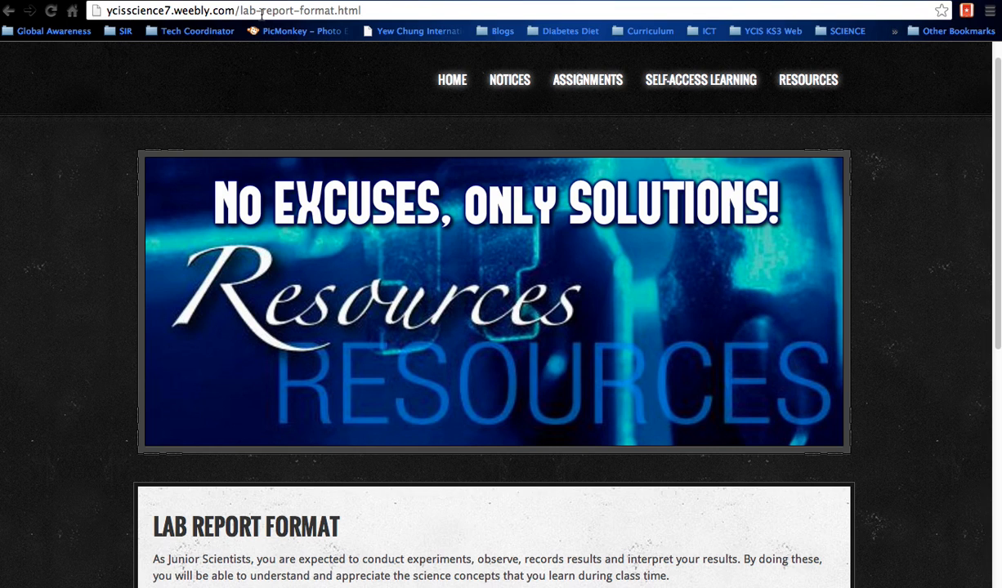
{"action": "mouse_move", "coordinate": [817, 88]}
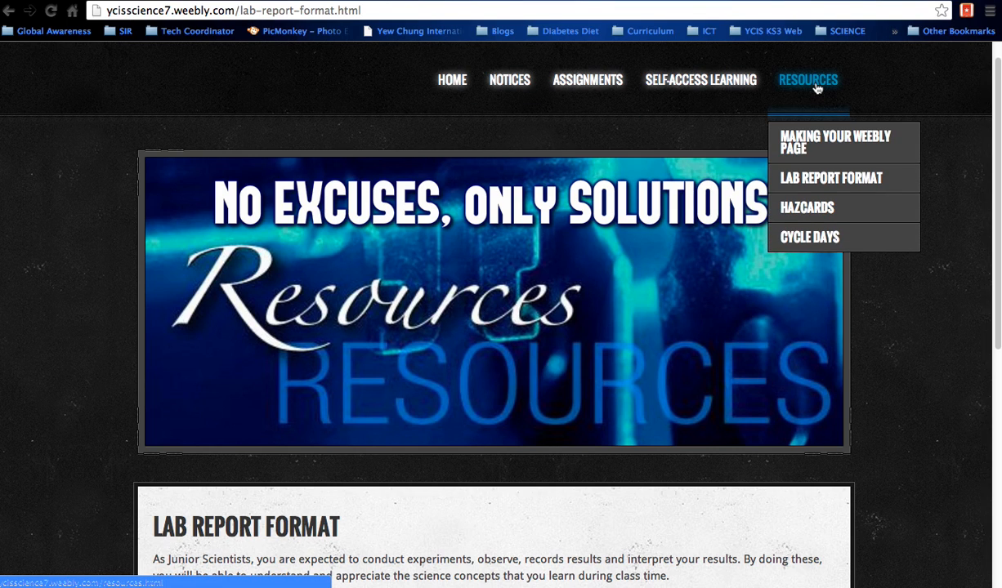
{"action": "left_click", "coordinate": [826, 182]}
{"action": "scroll", "coordinate": [636, 325], "scroll_direction": "down", "scroll_amount": 5}
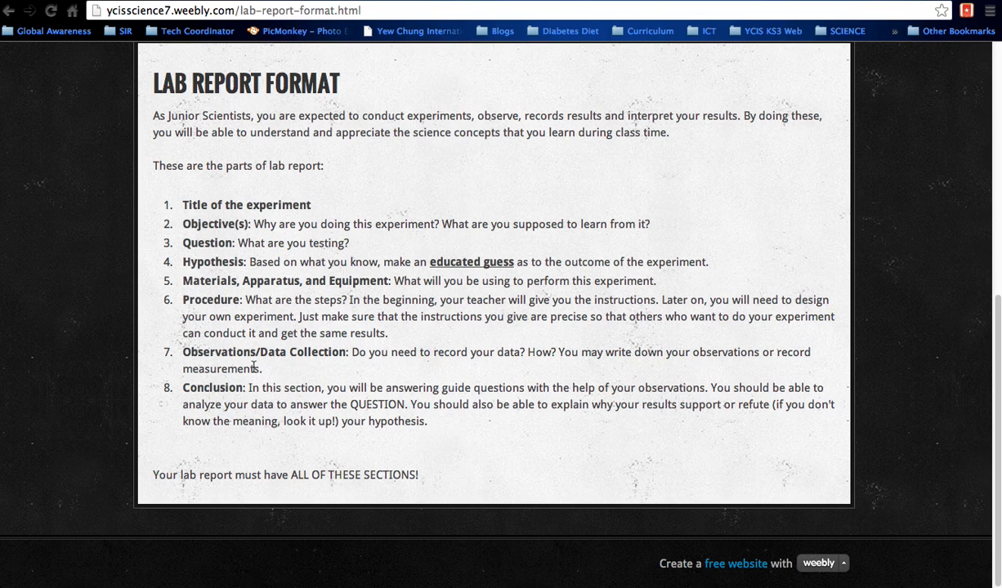
{"action": "left_click_drag", "start_coordinate": [425, 417], "coordinate": [171, 193]}
{"action": "key", "text": "super+c"}
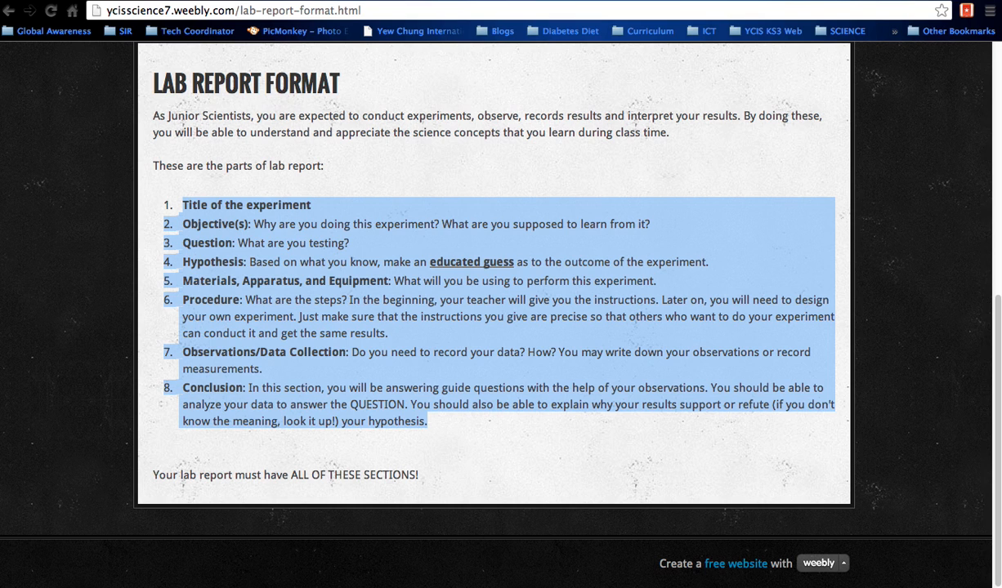
Paste the copied lab report sections into a new text element in the blog post and remove their list numbering
{"action": "left_click", "coordinate": [88, 2]}
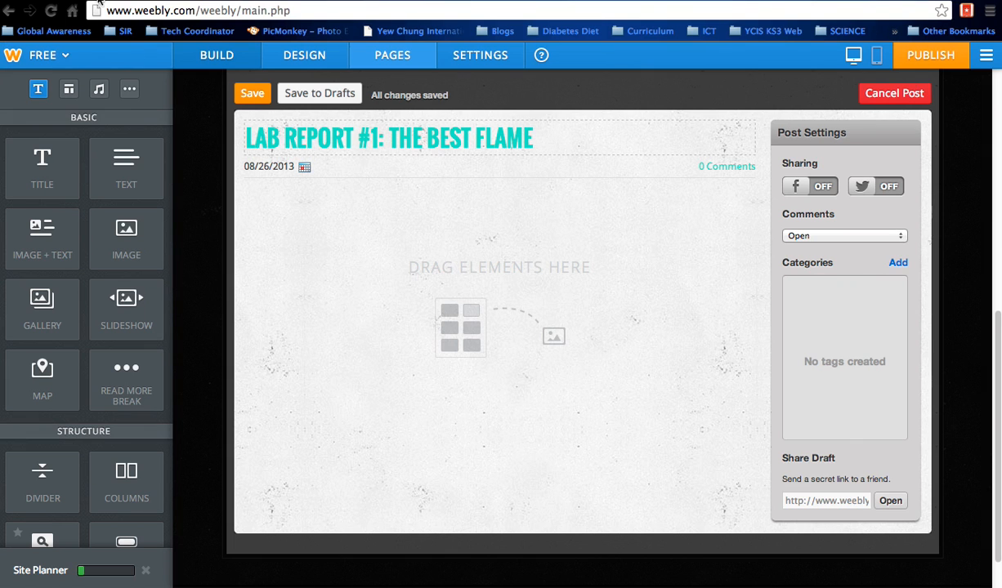
{"action": "left_click_drag", "start_coordinate": [106, 151], "coordinate": [320, 242]}
{"action": "left_click", "coordinate": [342, 193]}
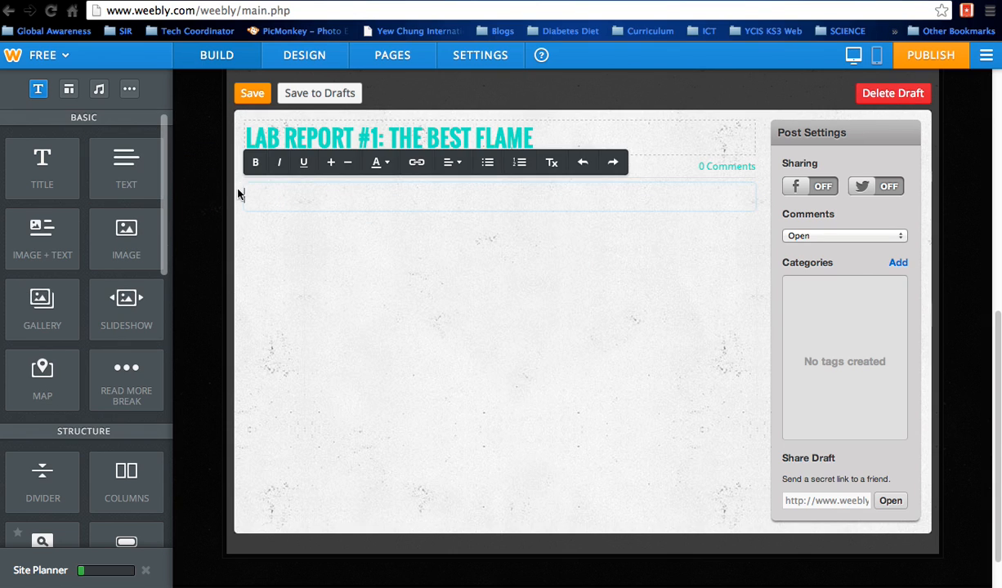
{"action": "key", "text": "super+v"}
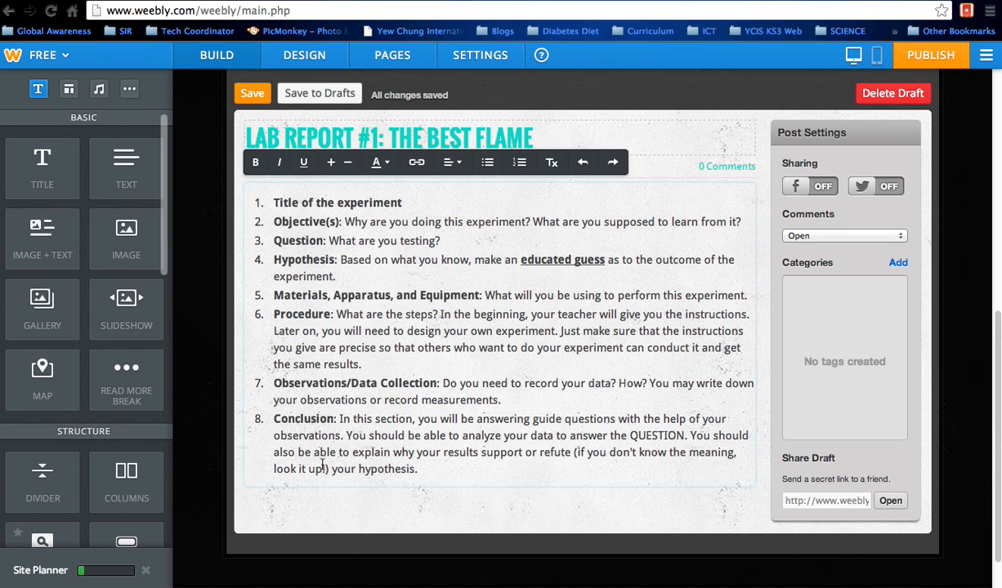
{"action": "left_click_drag", "start_coordinate": [362, 434], "coordinate": [265, 205]}
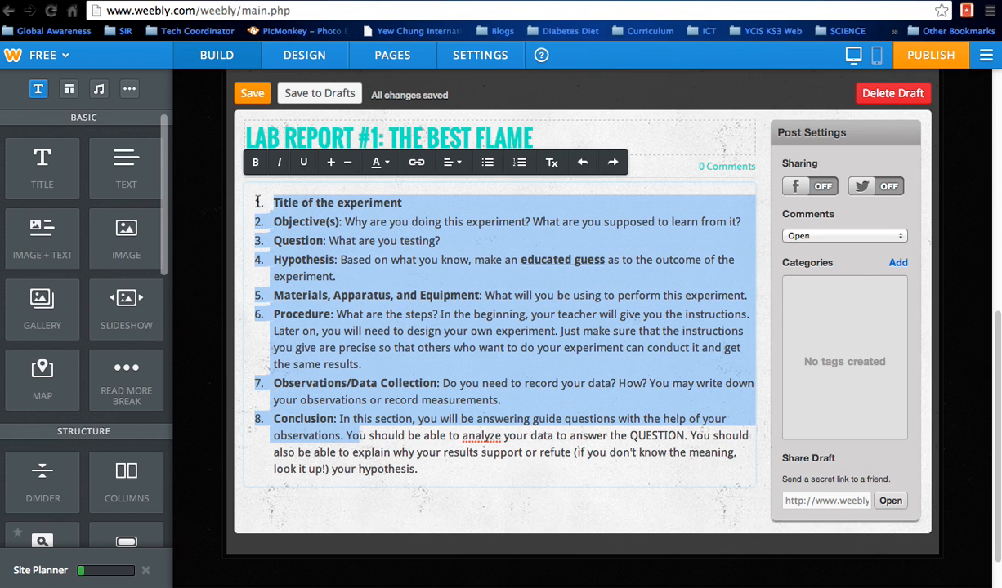
{"action": "left_click", "coordinate": [521, 164]}
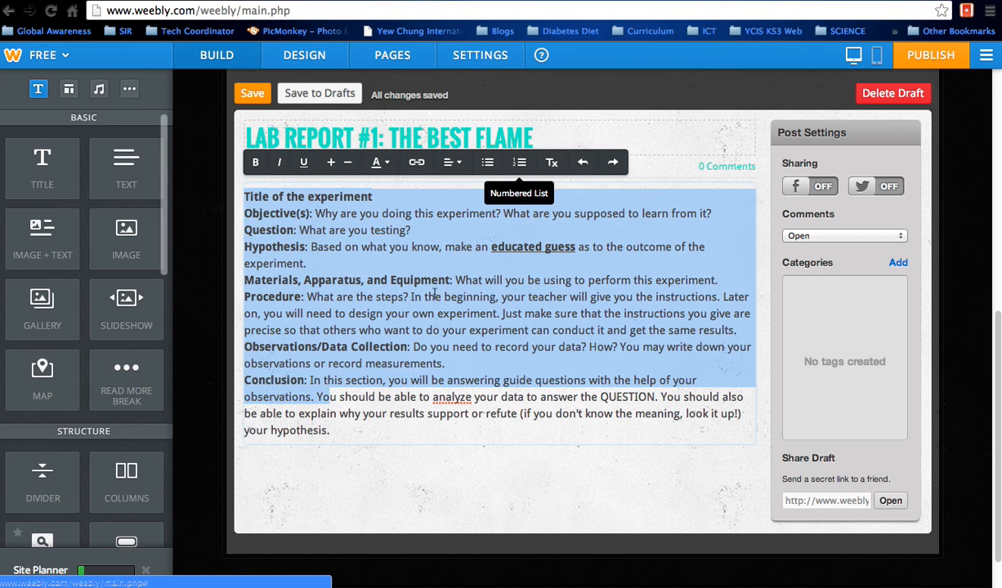
Complete the experiment title line with ": THE BEST FLAME" and delete the Objective(s) guide text, adding a blank line after each
{"action": "left_click", "coordinate": [327, 262]}
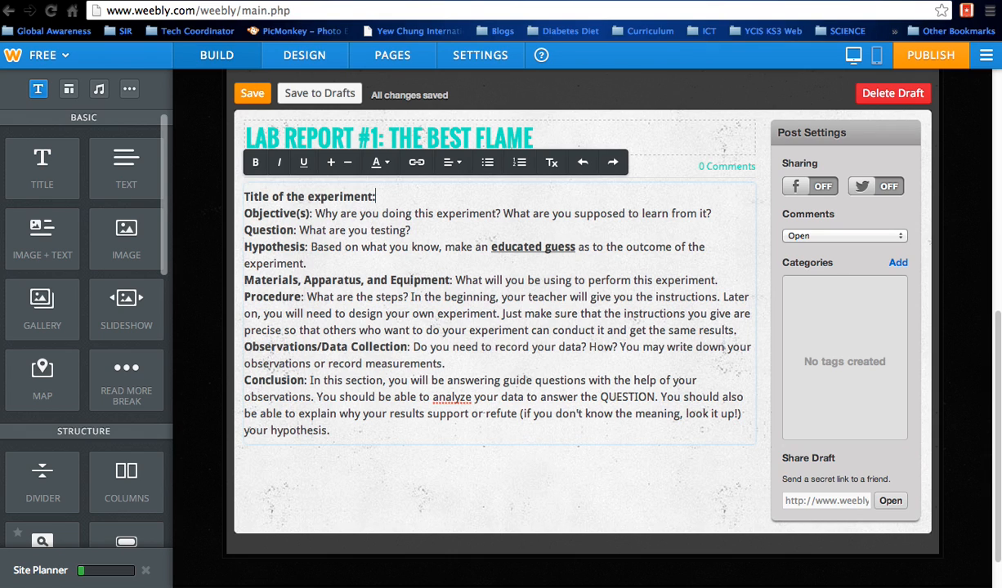
{"action": "type", "text": "THE BEST FLAME"}
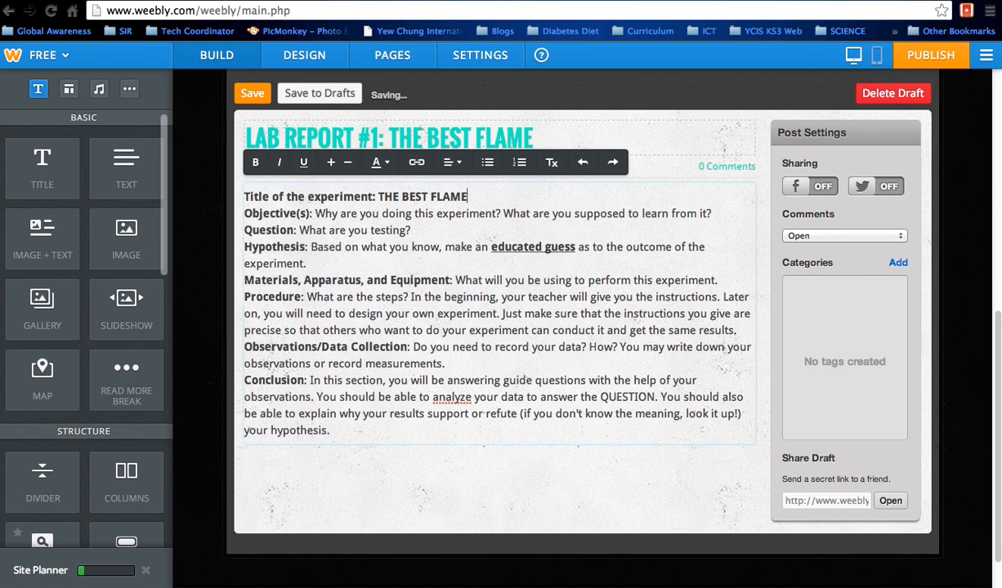
{"action": "key", "text": "Return"}
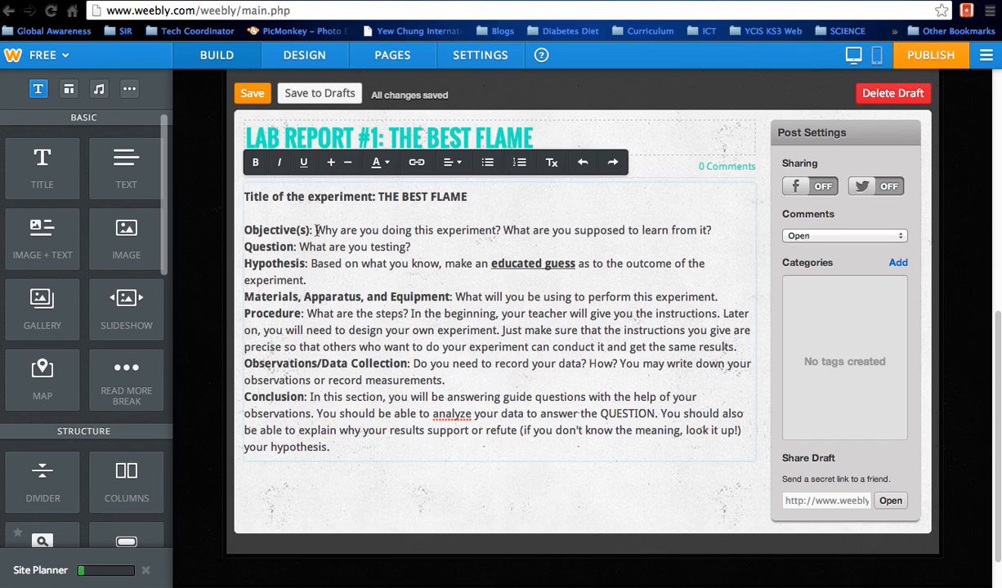
{"action": "left_click_drag", "start_coordinate": [315, 230], "coordinate": [716, 232]}
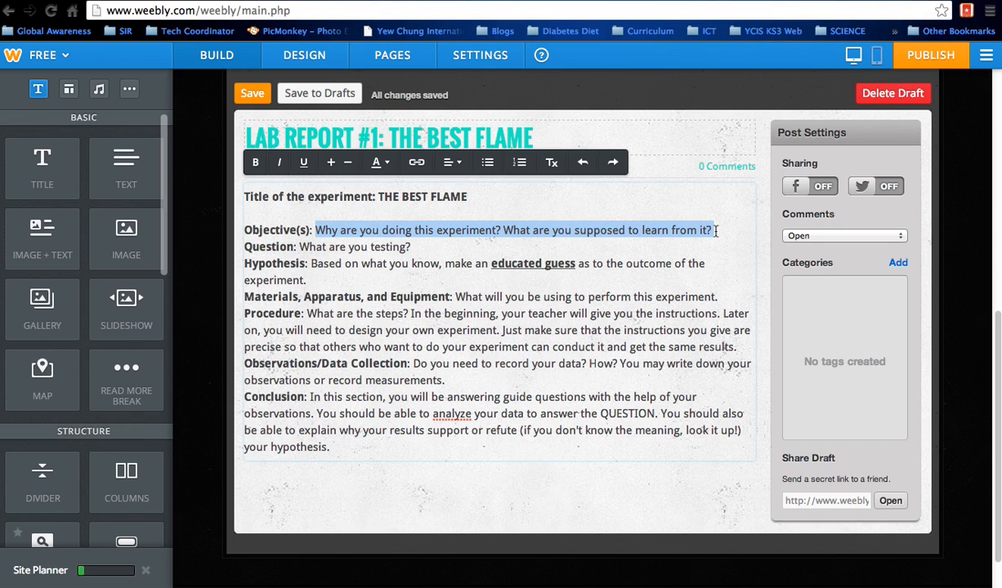
{"action": "key", "text": "Return"}
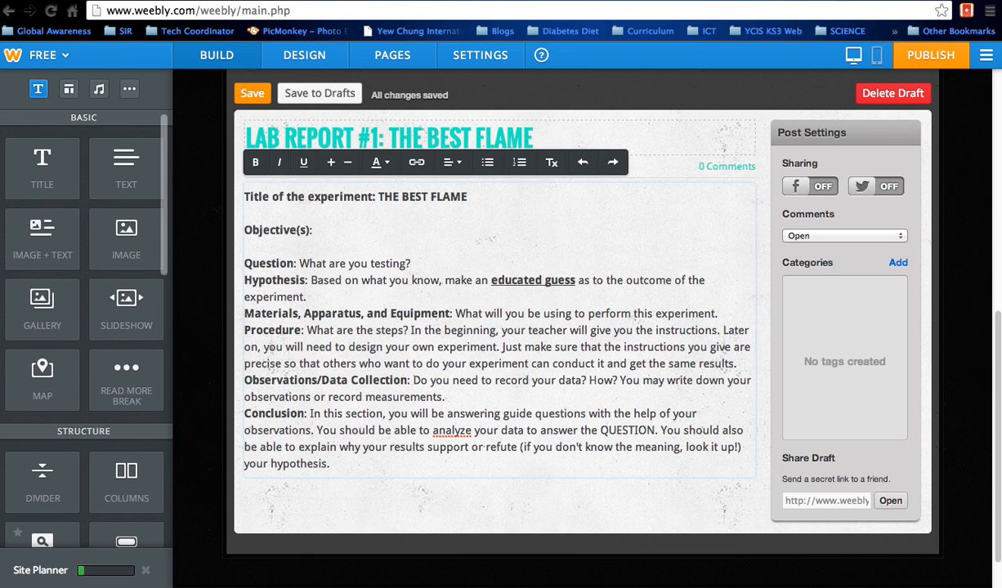
Fill in the objective as "To investigate which flame, luminous or non-luminous, is the best flame for heating substances." and add a blank line after it
{"action": "type", "text": "To investigate which f"}
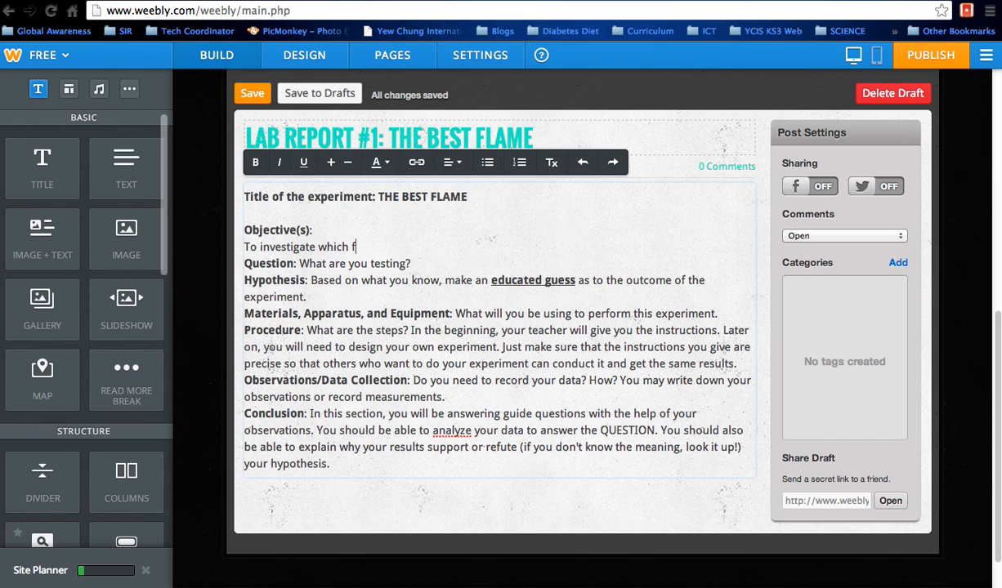
{"action": "type", "text": "lame, luminous or no"}
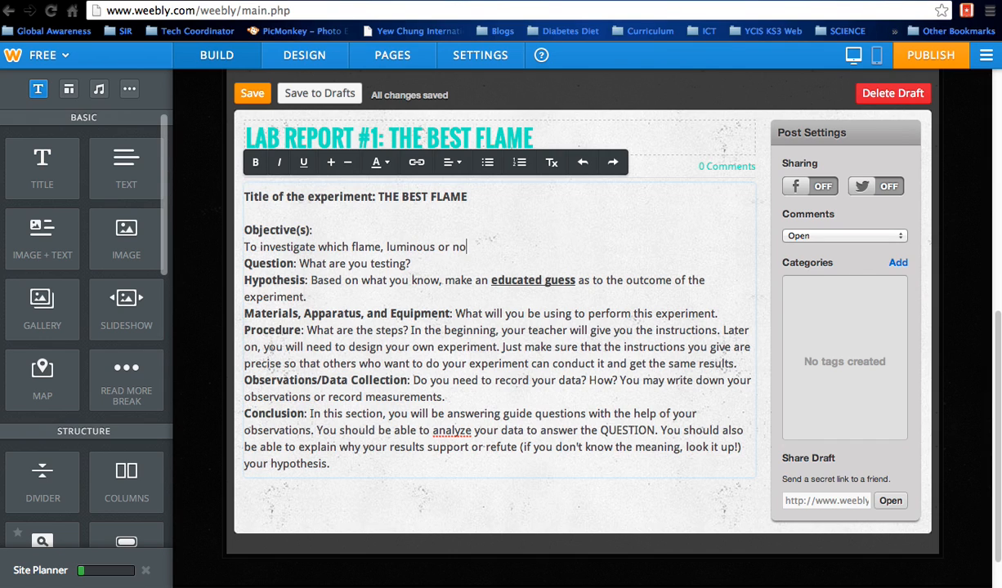
{"action": "type", "text": "n-luminous, is the th"}
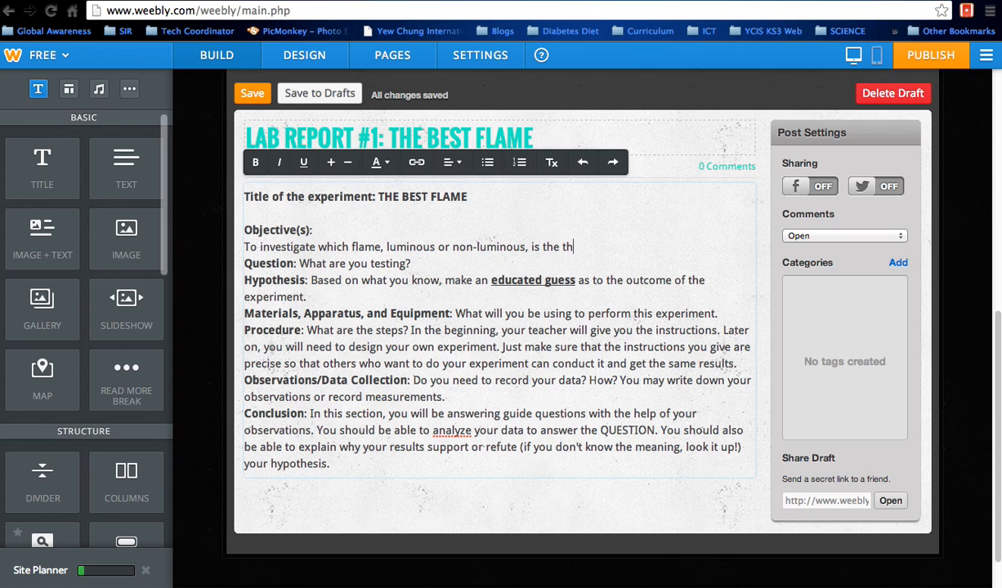
{"action": "key", "text": "BackSpace"}
{"action": "key", "text": "BackSpace"}
{"action": "type", "text": "best flame for heatng substances."}
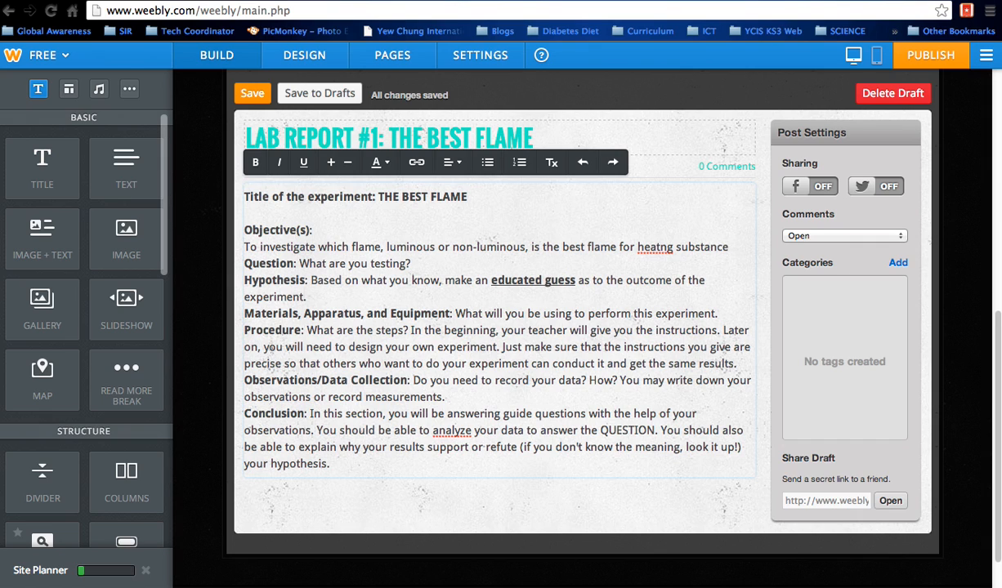
{"action": "left_click", "coordinate": [662, 246]}
{"action": "type", "text": "i"}
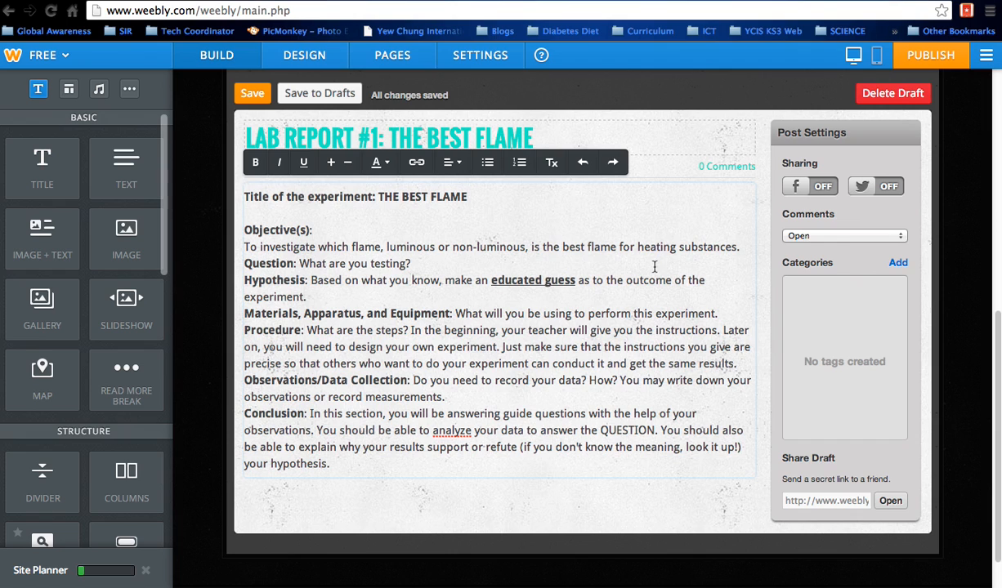
{"action": "left_click", "coordinate": [742, 246]}
{"action": "key", "text": "Return"}
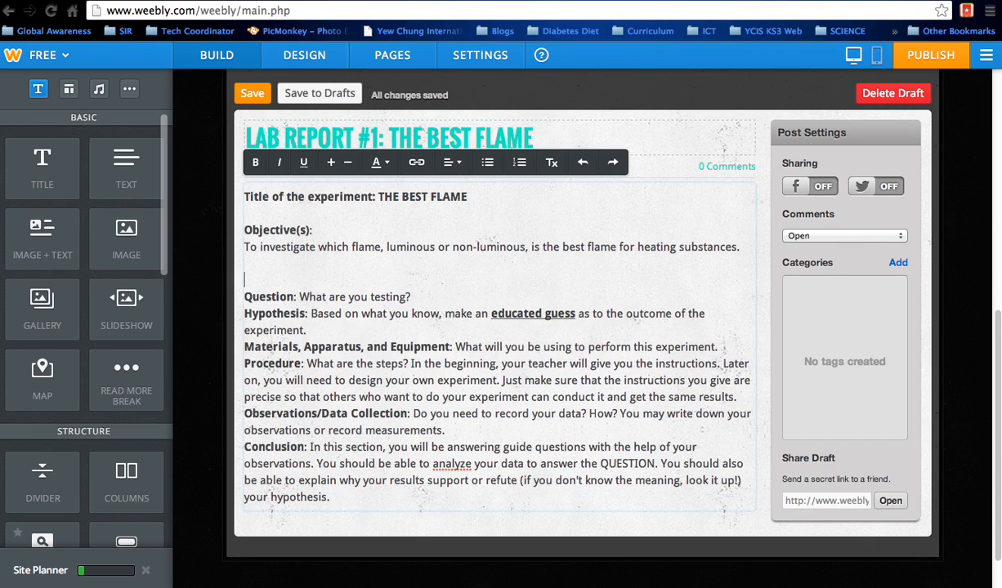
Replace the Question guide text with "What is the best flame for heating substances?" on its own line, followed by a blank line
{"action": "left_click_drag", "start_coordinate": [299, 281], "coordinate": [409, 280]}
{"action": "key", "text": "Return"}
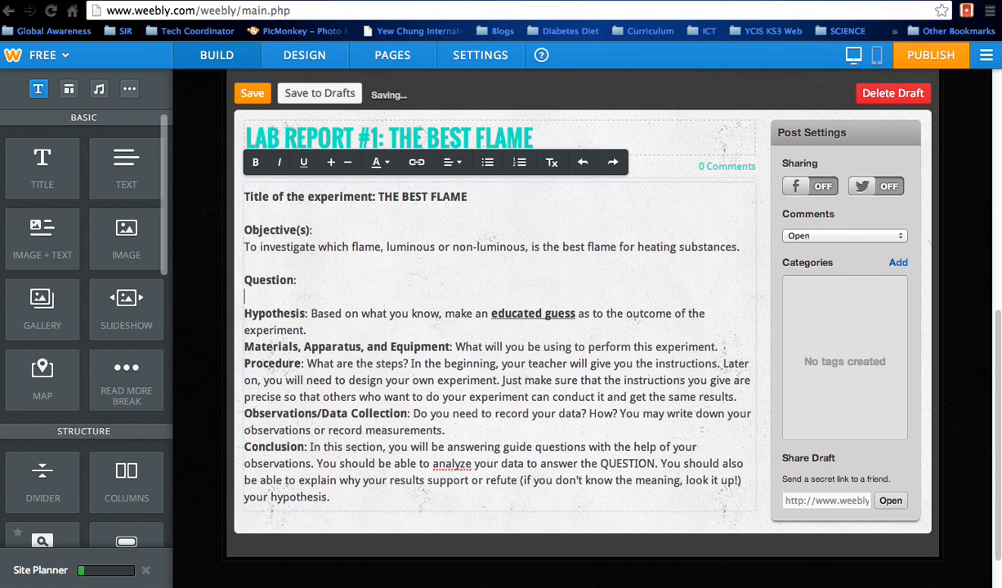
{"action": "type", "text": "What i"}
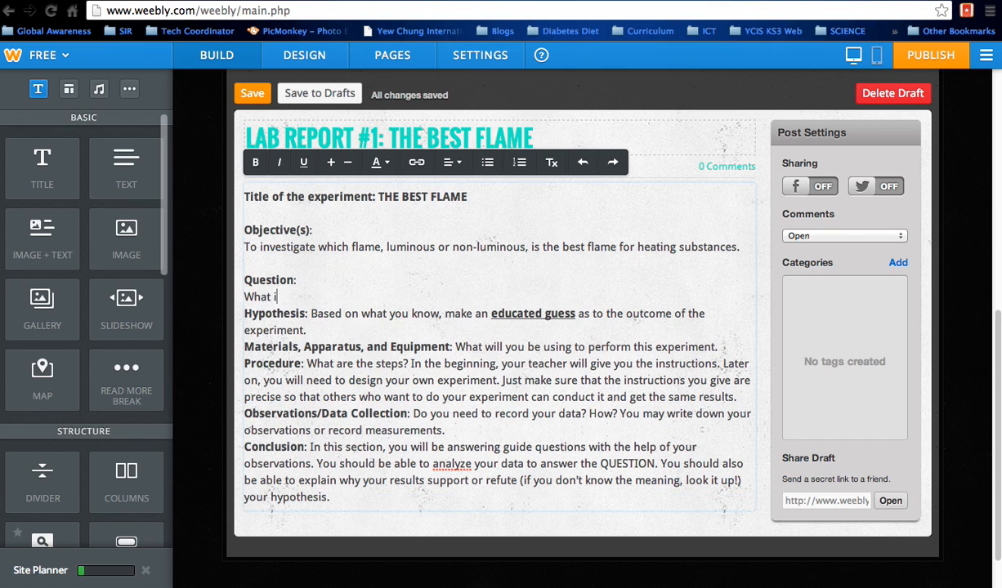
{"action": "type", "text": "s the best flame f"}
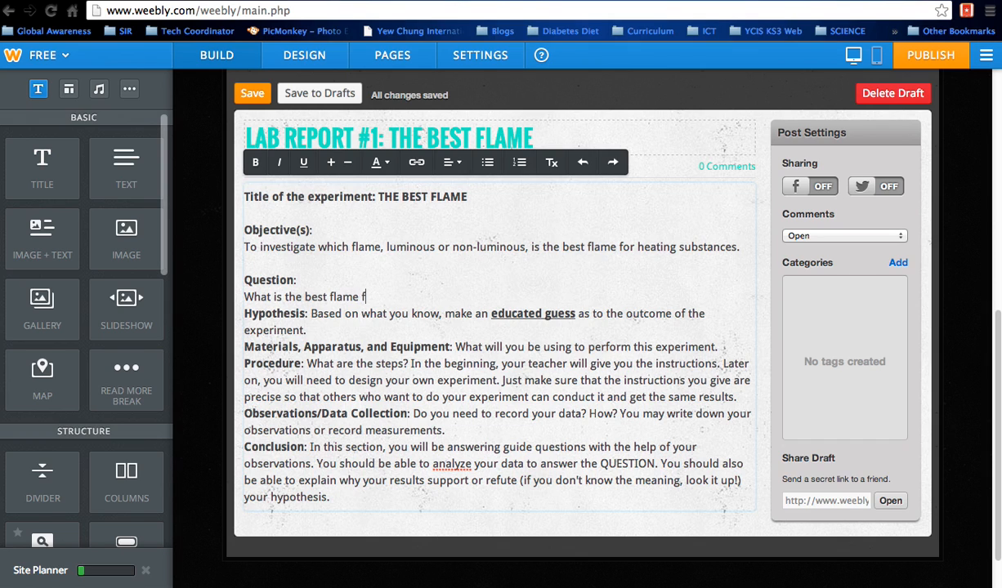
{"action": "type", "text": "or heating substa"}
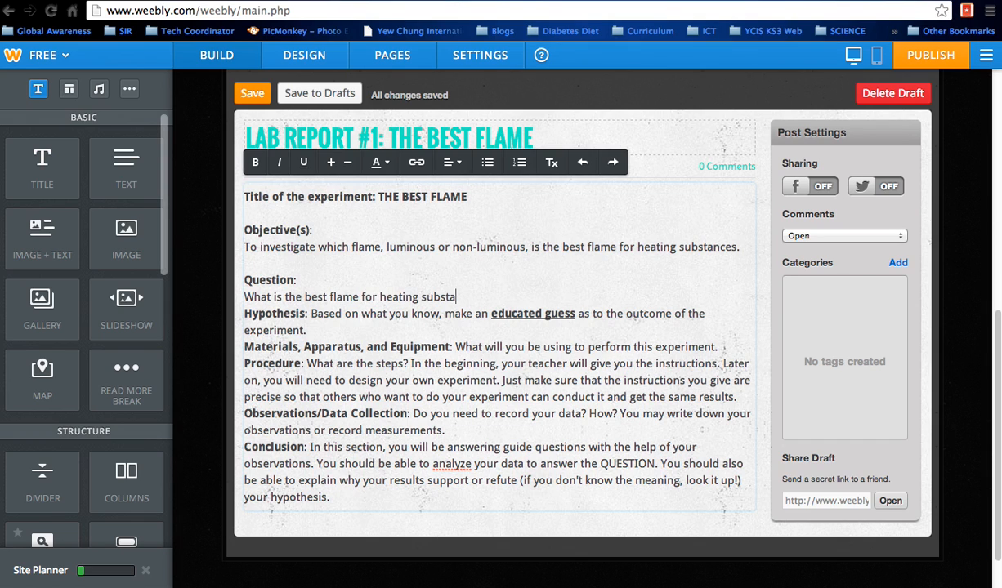
{"action": "type", "text": "neces?"}
{"action": "key", "text": "Return"}
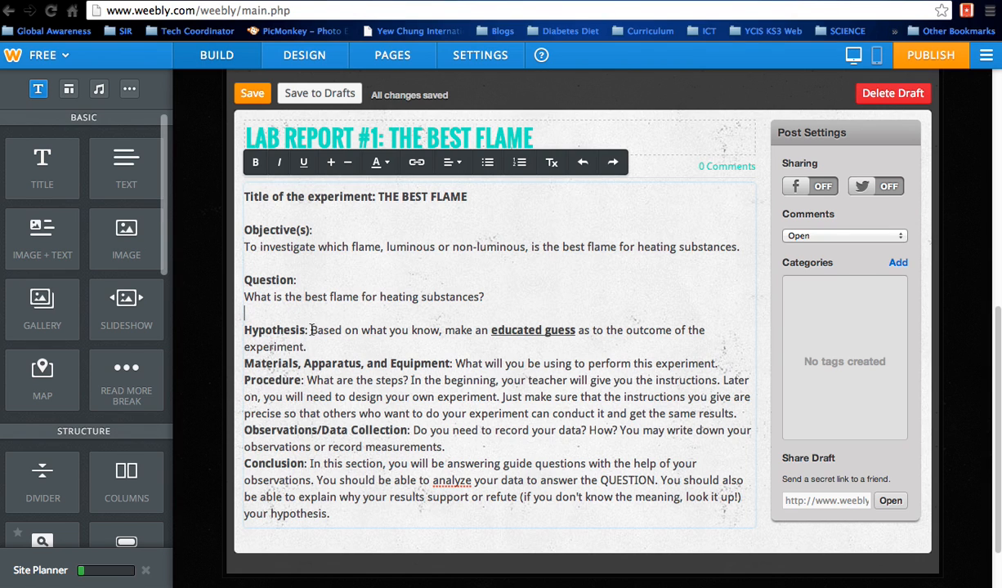
Replace the Hypothesis guide text with "I think that the ___ flame will be the best flame for heating substances because ___.", followed by a blank line
{"action": "left_click_drag", "start_coordinate": [310, 330], "coordinate": [317, 346]}
{"action": "key", "text": "BackSpace"}
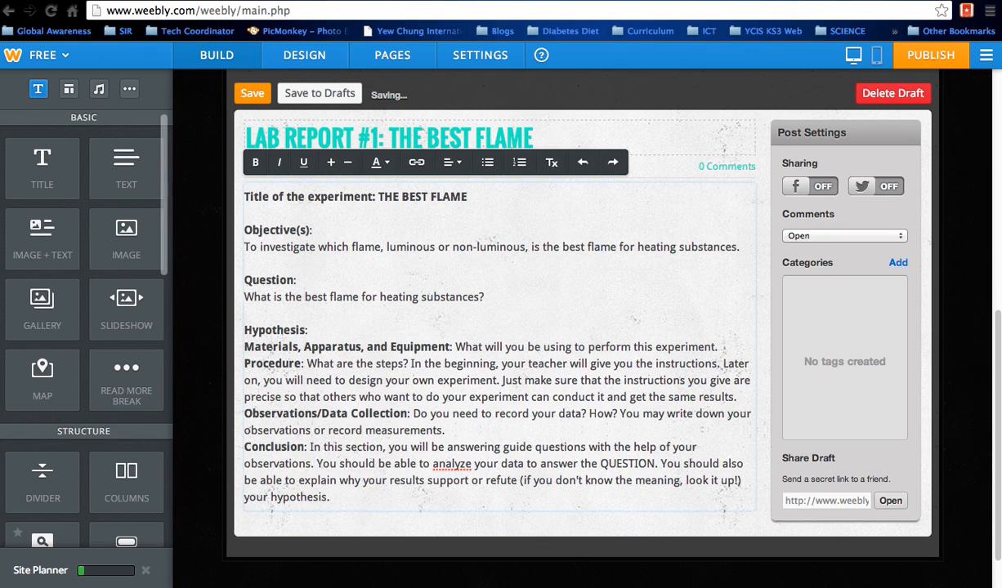
{"action": "key", "text": "Return"}
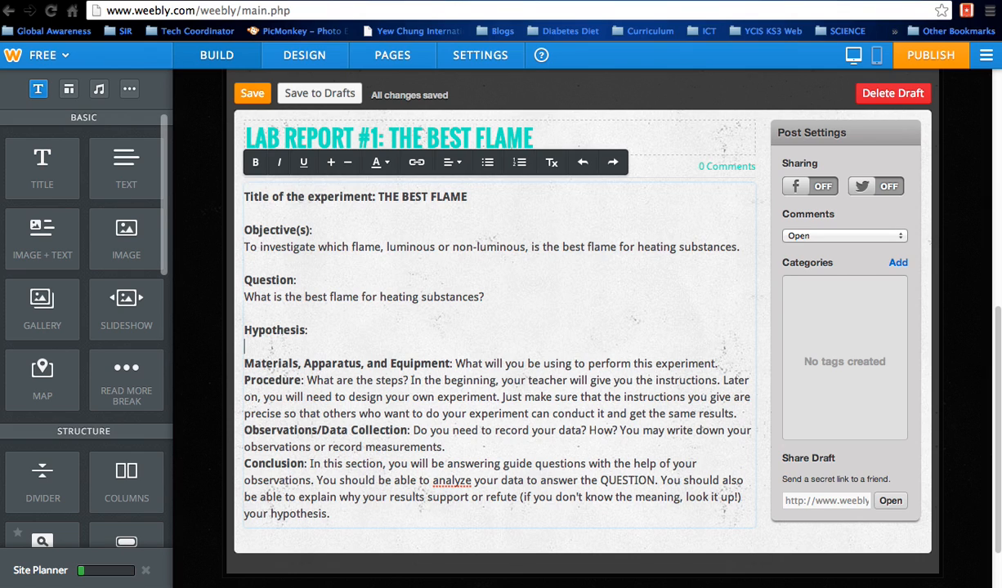
{"action": "type", "text": "I think that the _"}
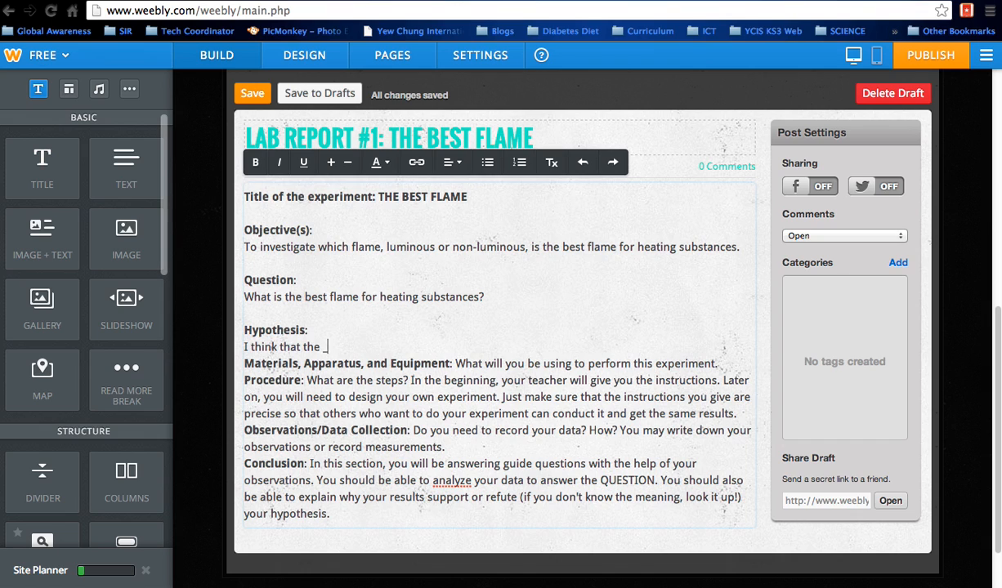
{"action": "type", "text": "_________ flame will be the "}
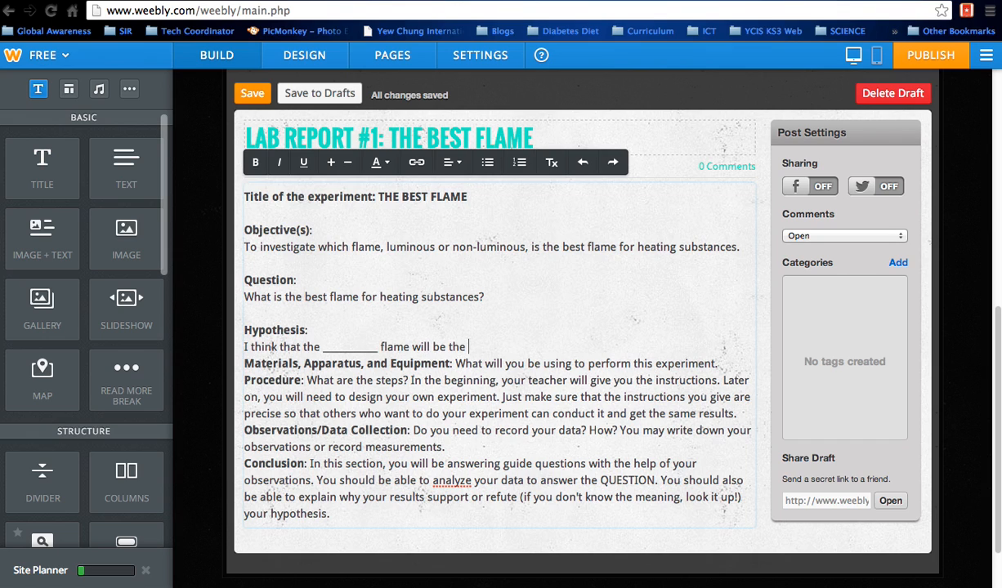
{"action": "type", "text": "best flame for hea"}
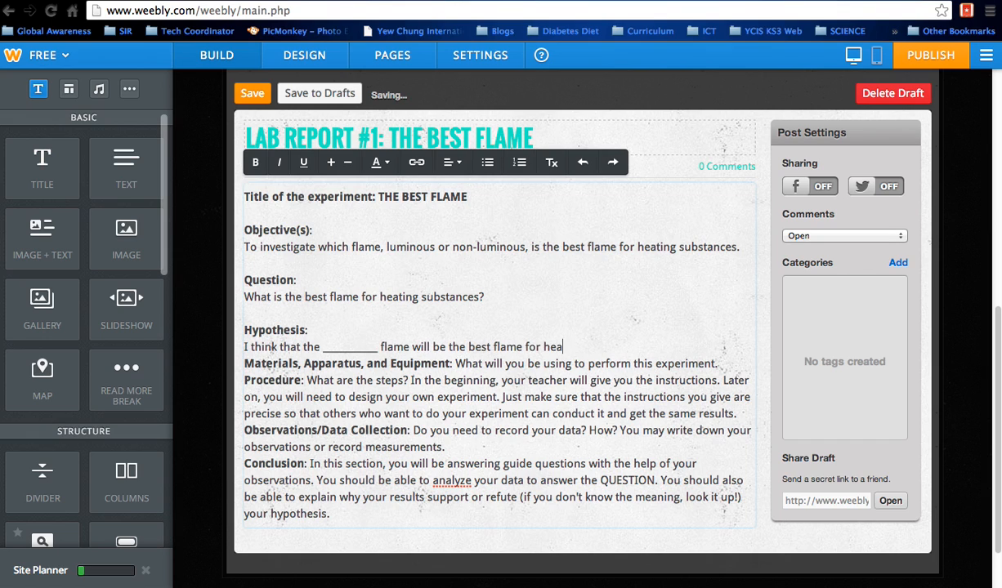
{"action": "type", "text": "ting substance"}
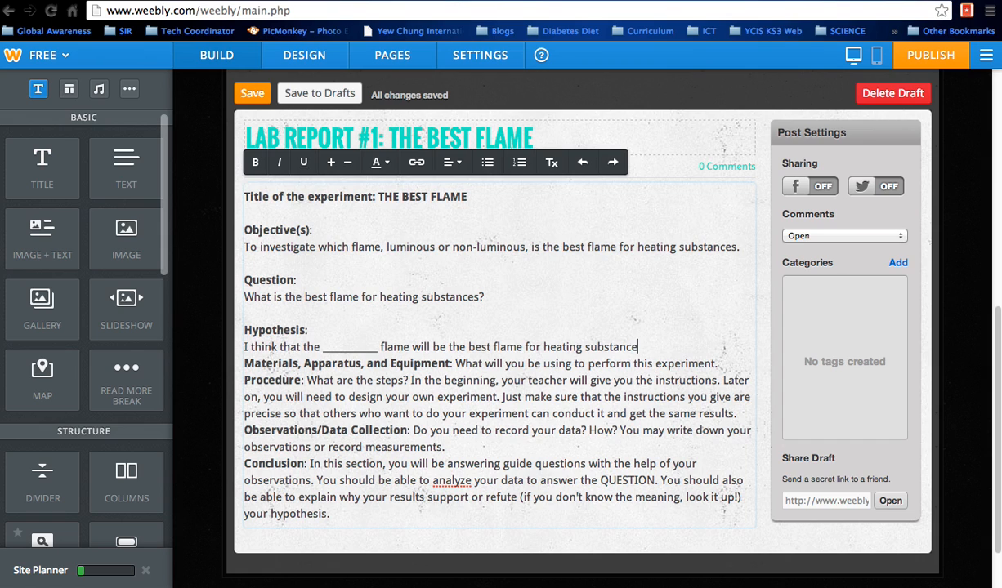
{"action": "type", "text": "s because _____________."}
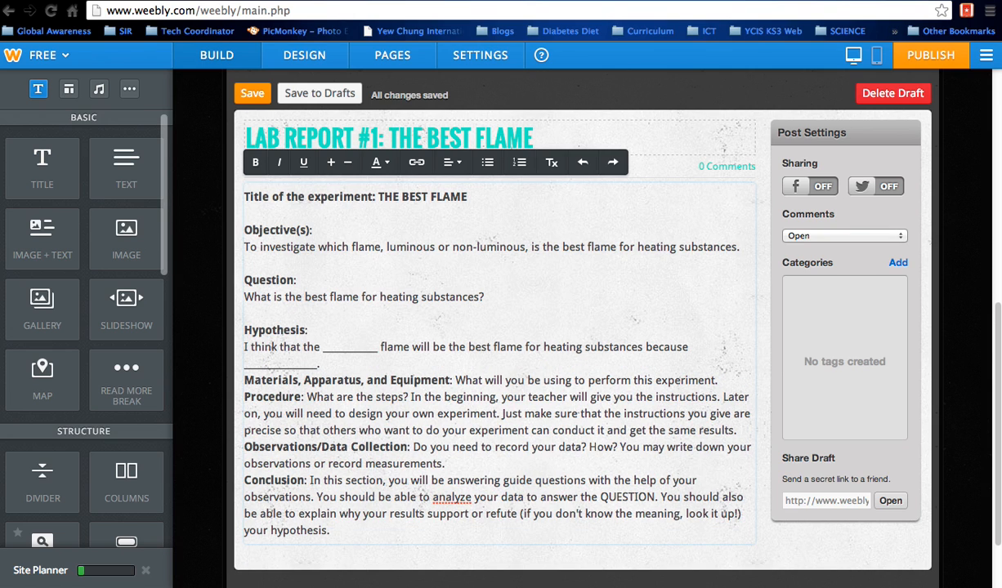
{"action": "key", "text": "Return"}
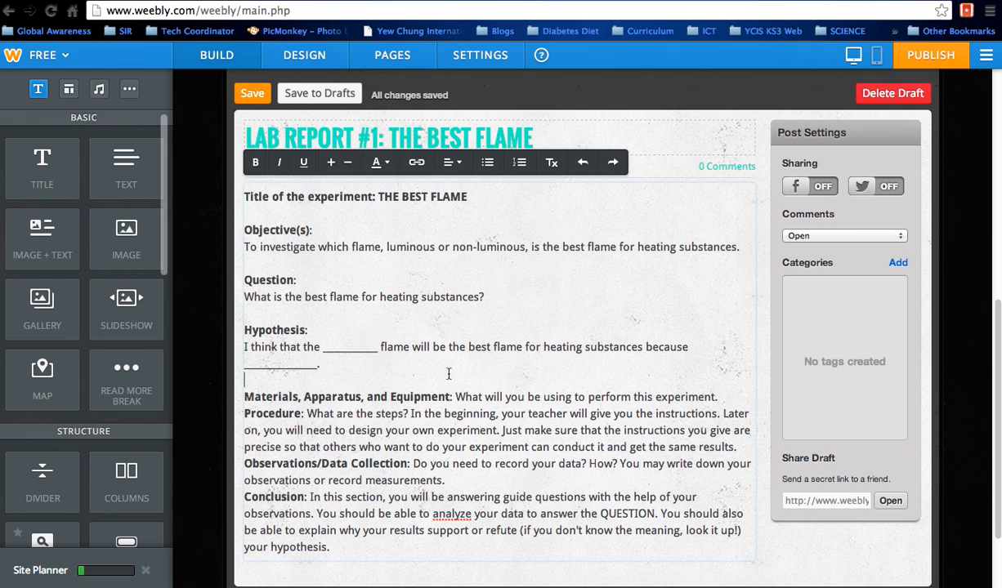
Replace the Materials, Apparatus, and Equipment guide text with a first item, "Bunsen burner", on its own line
{"action": "left_click_drag", "start_coordinate": [455, 397], "coordinate": [719, 398]}
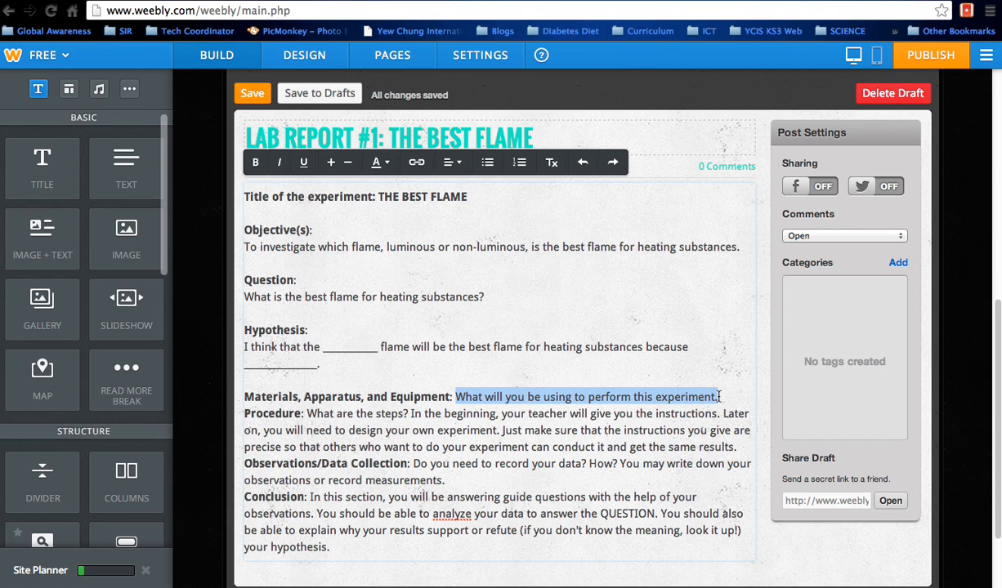
{"action": "key", "text": "BackSpace"}
{"action": "key", "text": "Return"}
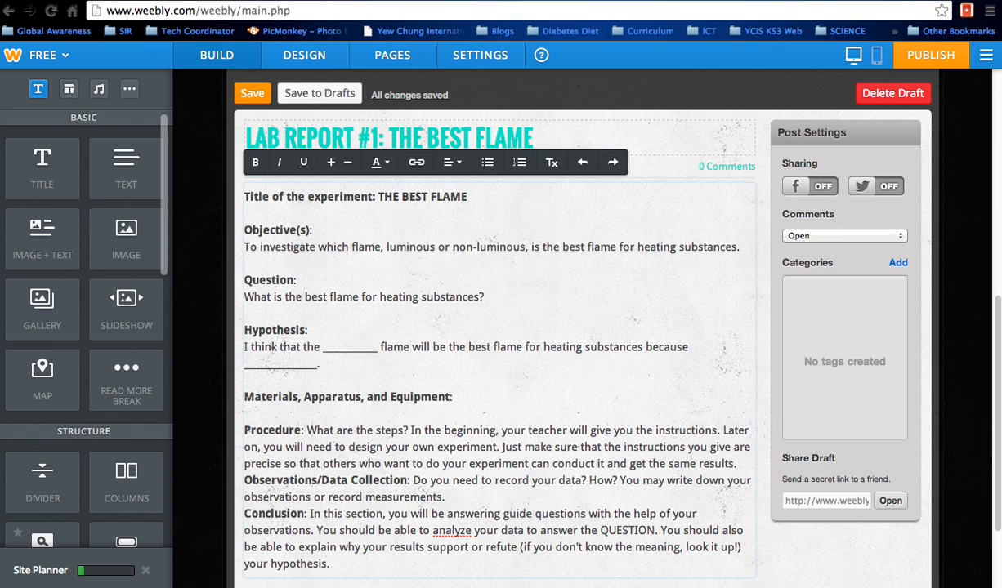
{"action": "type", "text": "Bunsen burner"}
{"action": "key", "text": "Return"}
{"action": "type", "text": "djfalk;j"}
{"action": "key", "text": "Return"}
{"action": "type", "text": "dfjas;"}
{"action": "key", "text": "Return"}
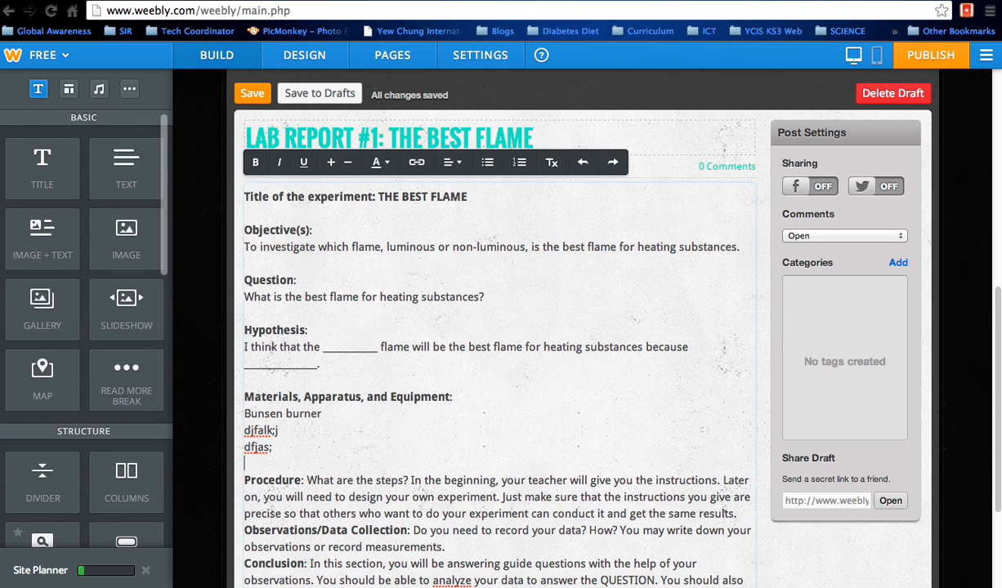
{"action": "key", "text": "BackSpace"}
{"action": "key", "text": "BackSpace"}
{"action": "key", "text": "BackSpace"}
{"action": "key", "text": "BackSpace"}
{"action": "key", "text": "BackSpace"}
{"action": "key", "text": "BackSpace"}
{"action": "key", "text": "BackSpace"}
{"action": "key", "text": "BackSpace"}
{"action": "key", "text": "BackSpace"}
{"action": "key", "text": "BackSpace"}
{"action": "key", "text": "BackSpace"}
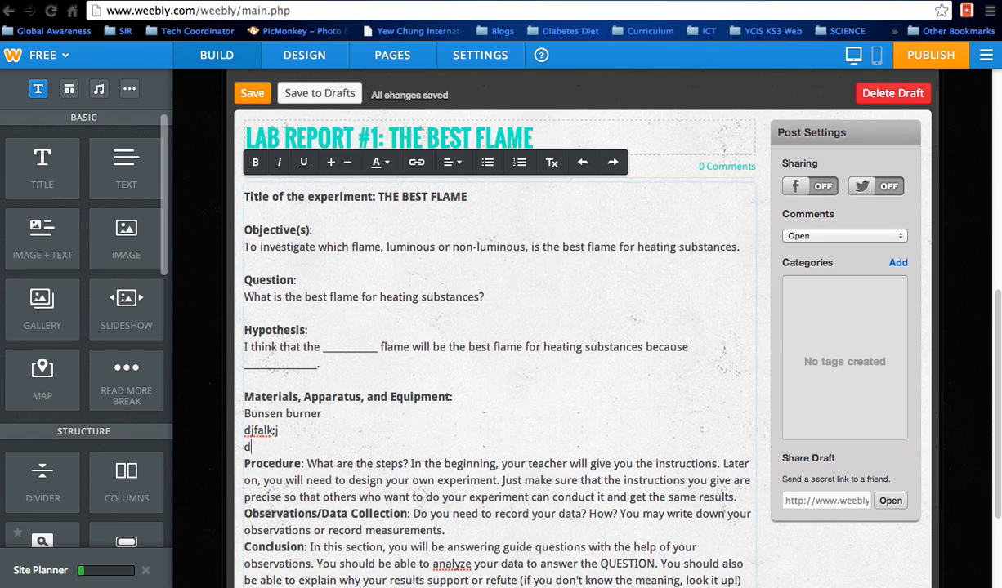
{"action": "key", "text": "BackSpace"}
{"action": "key", "text": "BackSpace"}
{"action": "key", "text": "BackSpace"}
{"action": "key", "text": "BackSpace"}
{"action": "key", "text": "BackSpace"}
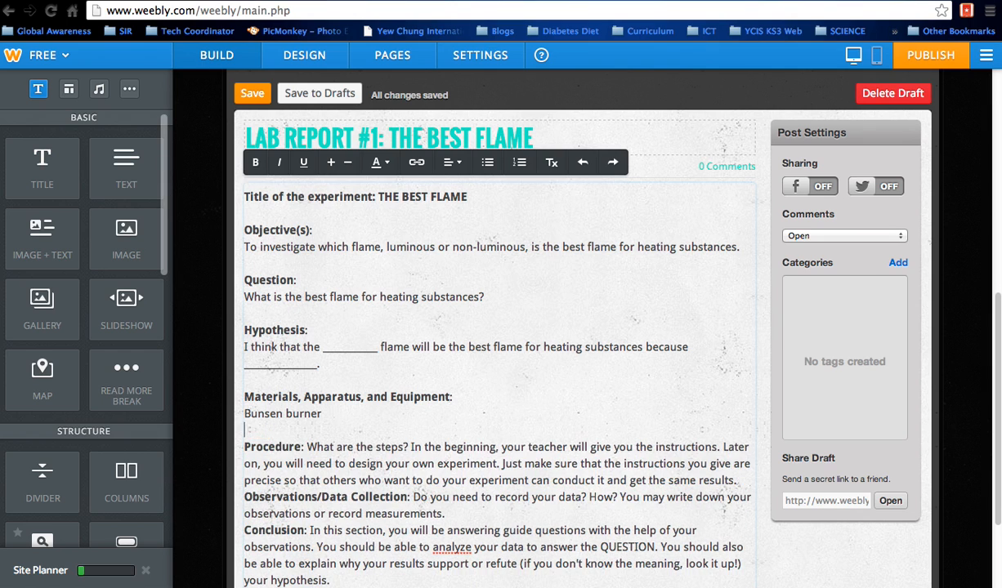
Add "beaker" and "thermometer" on separate lines below Bunsen burner, followed by a blank line
{"action": "type", "text": "beaker"}
{"action": "key", "text": "Return"}
{"action": "type", "text": "thermometer"}
{"action": "key", "text": "Return"}
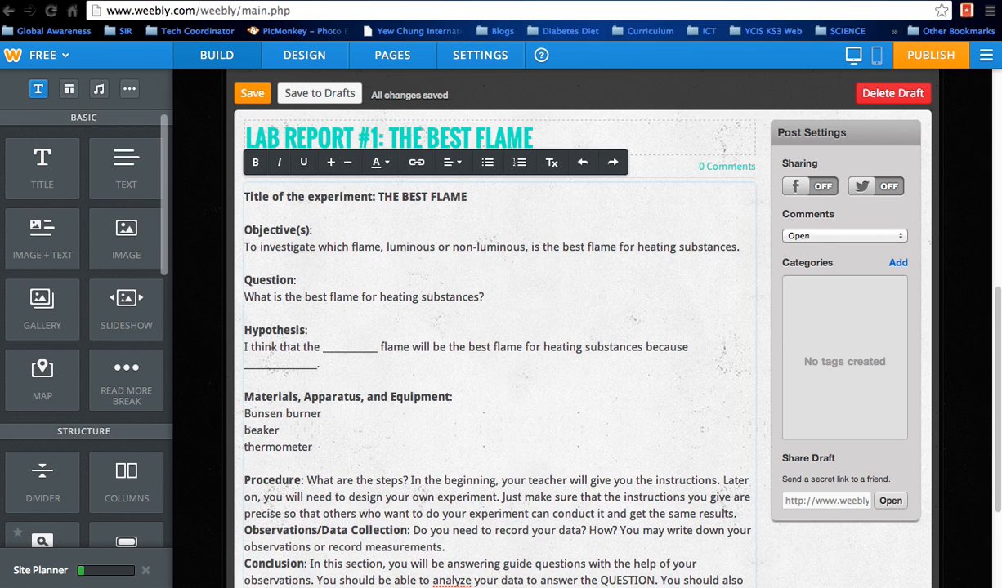
{"action": "scroll", "coordinate": [574, 432], "scroll_direction": "down", "scroll_amount": 3}
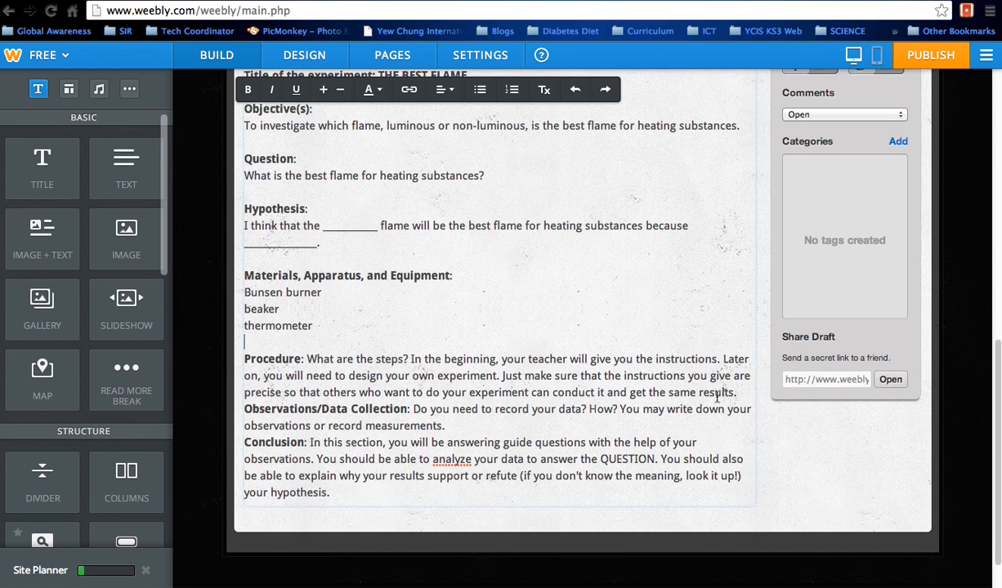
{"action": "left_click", "coordinate": [627, 393]}
{"action": "left_click_drag", "start_coordinate": [307, 359], "coordinate": [751, 410]}
{"action": "key", "text": "BackSpace"}
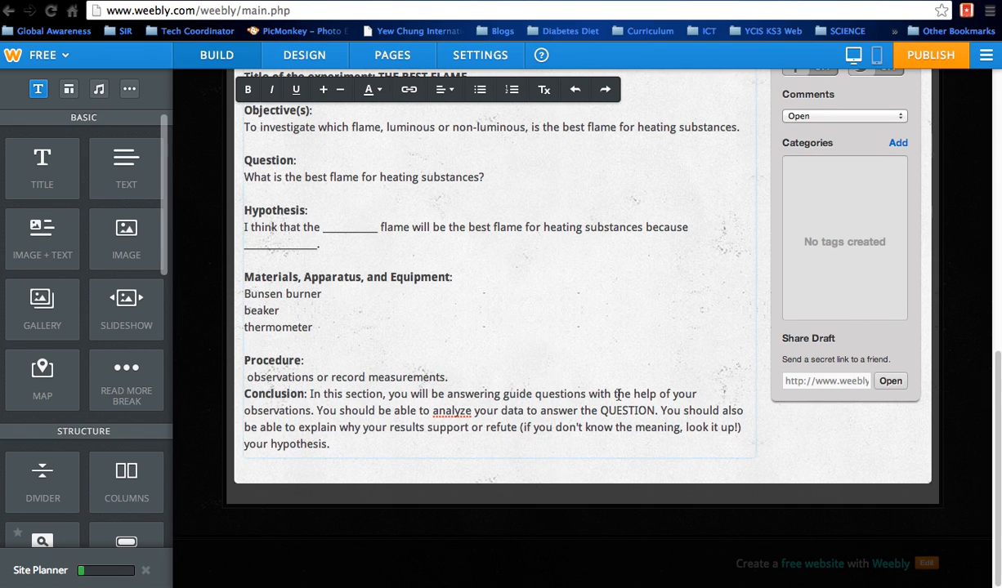
{"action": "key", "text": "super+z"}
Delete only the Procedure guide text and add blank lines between that heading and Observations/Data Collection
{"action": "left_click", "coordinate": [556, 394]}
{"action": "left_click_drag", "start_coordinate": [737, 394], "coordinate": [317, 357]}
{"action": "key", "text": "Return"}
{"action": "key", "text": "Return"}
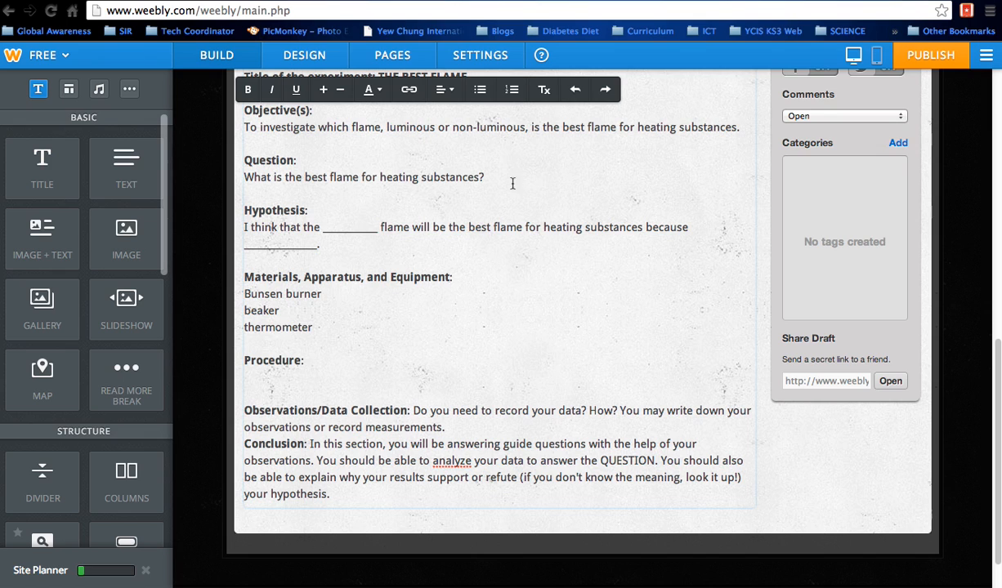
Create a numbered list under Procedure with five placeholder steps: "kfjkdjkjal", "djfdfj", "lkjfa", "ldjfal" and "dafkjsa"
{"action": "left_click", "coordinate": [512, 90]}
{"action": "type", "text": "kfjkdjkjal"}
{"action": "key", "text": "Return"}
{"action": "type", "text": "djfdfj"}
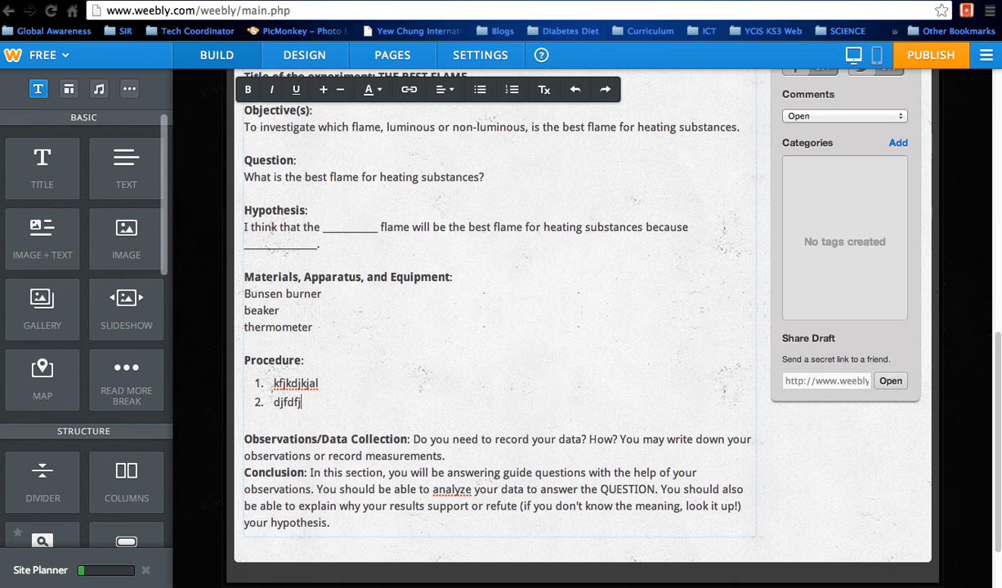
{"action": "key", "text": "Return"}
{"action": "type", "text": "lkjfa"}
{"action": "key", "text": "Return"}
{"action": "type", "text": "ldjfal"}
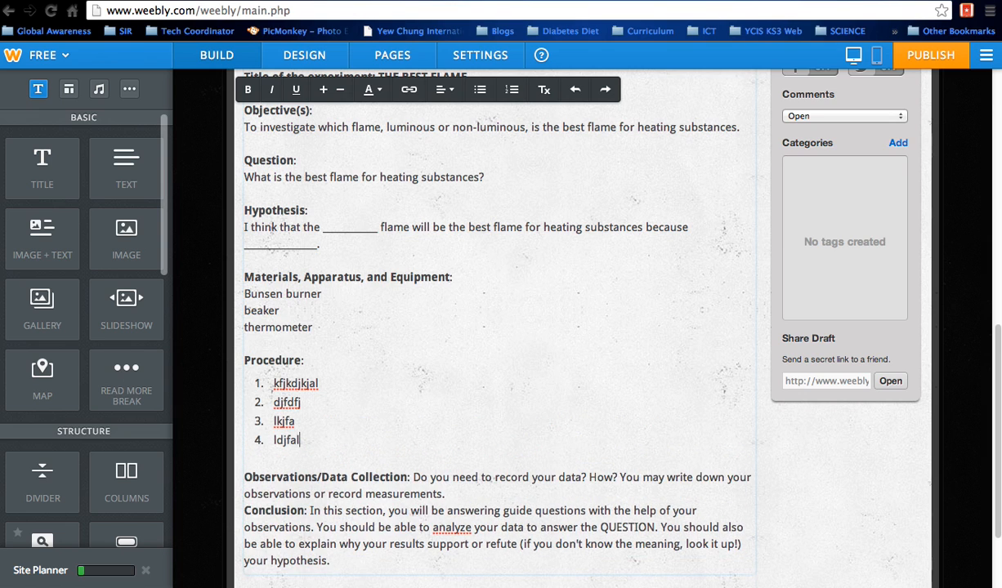
{"action": "key", "text": "Return"}
{"action": "type", "text": "dafkjsa"}
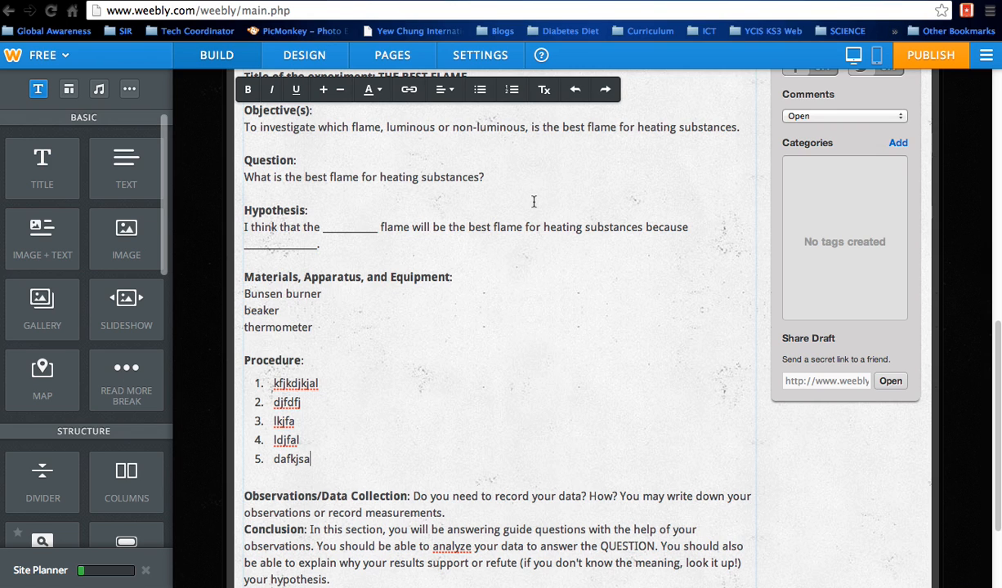
Replace the Observations/Data Collection guide text with blank lines and add an empty image element below the Conclusion text
{"action": "scroll", "coordinate": [535, 204], "scroll_direction": "down", "scroll_amount": 3}
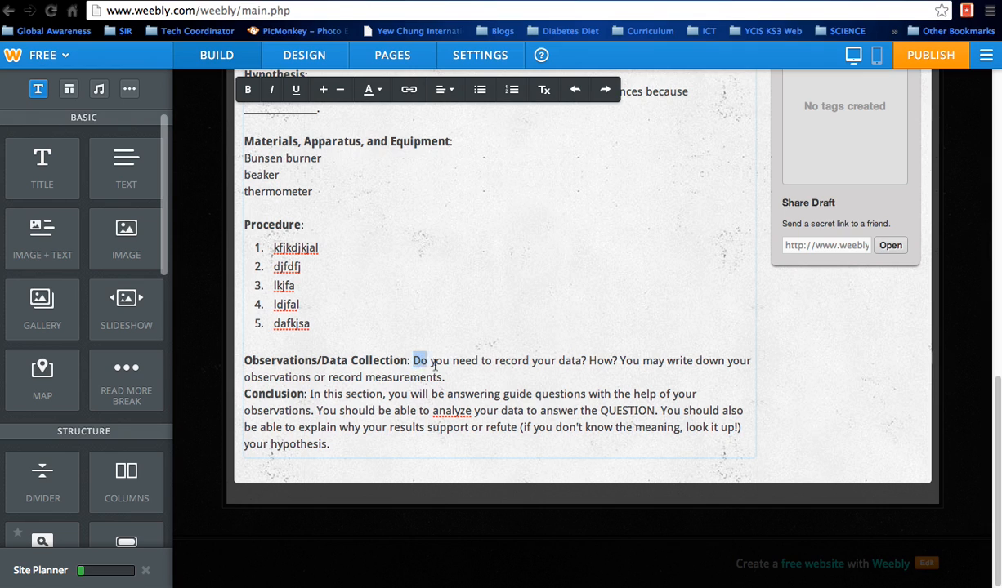
{"action": "left_click_drag", "start_coordinate": [412, 359], "coordinate": [458, 380]}
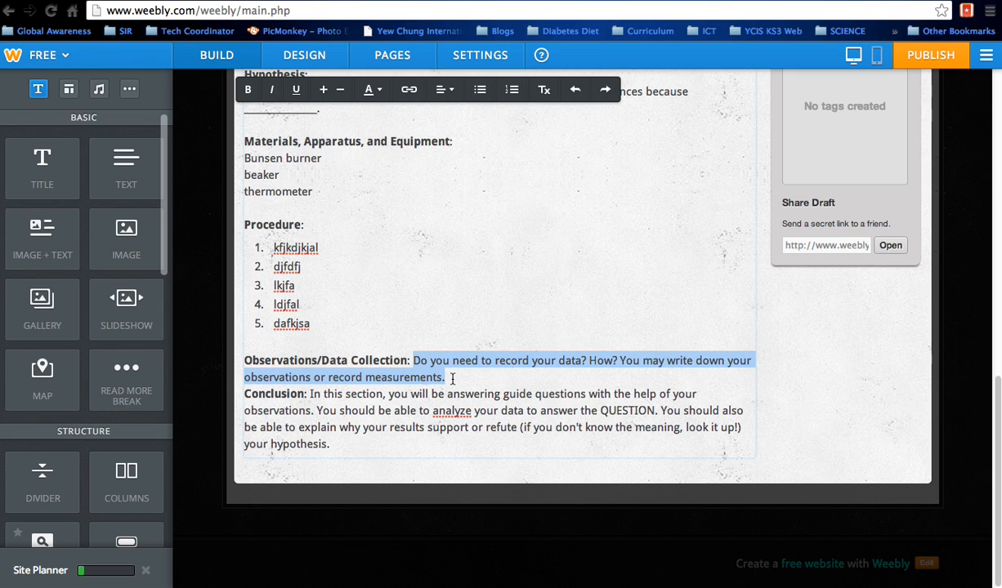
{"action": "key", "text": "Return"}
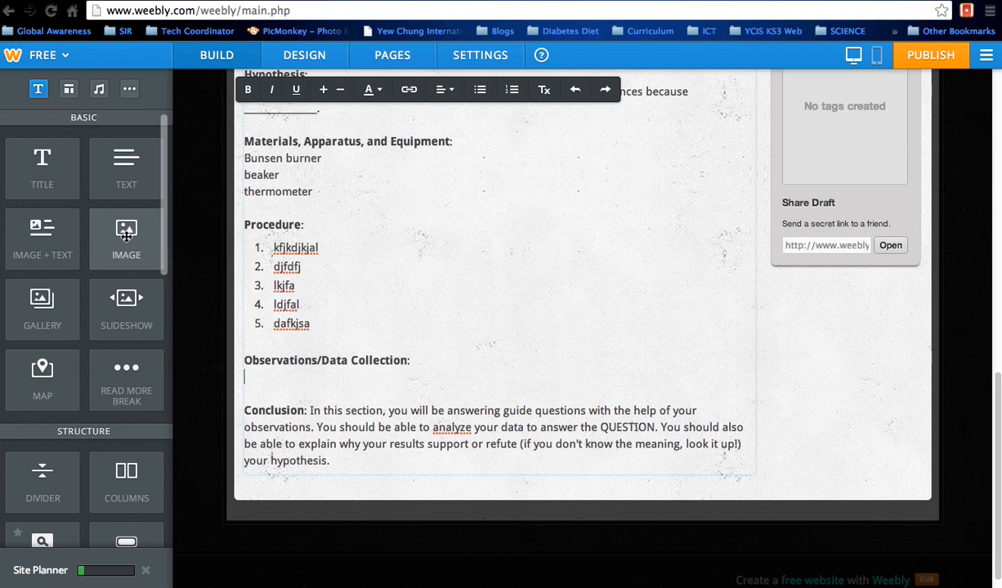
{"action": "left_click_drag", "start_coordinate": [126, 234], "coordinate": [291, 511]}
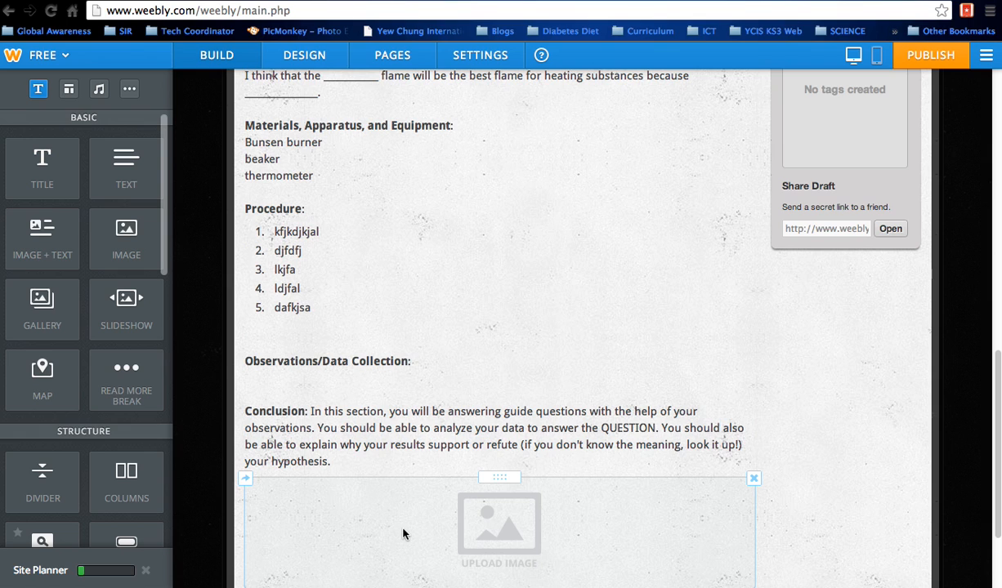
Fill the empty image element with the picture of four numbered flames and add a text element below it
{"action": "scroll", "coordinate": [403, 533], "scroll_direction": "down", "scroll_amount": 3}
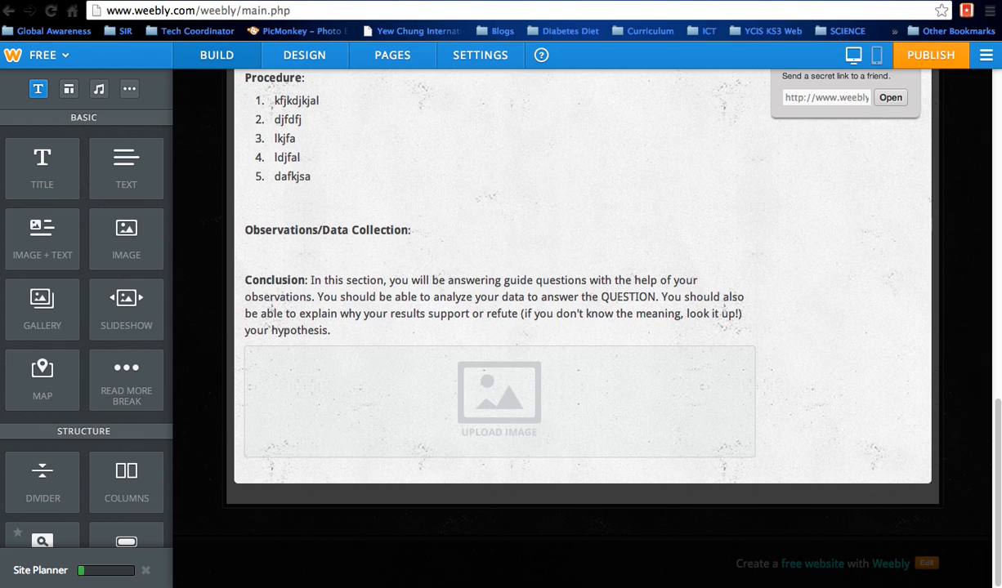
{"action": "left_click_drag", "start_coordinate": [7, 306], "coordinate": [510, 413]}
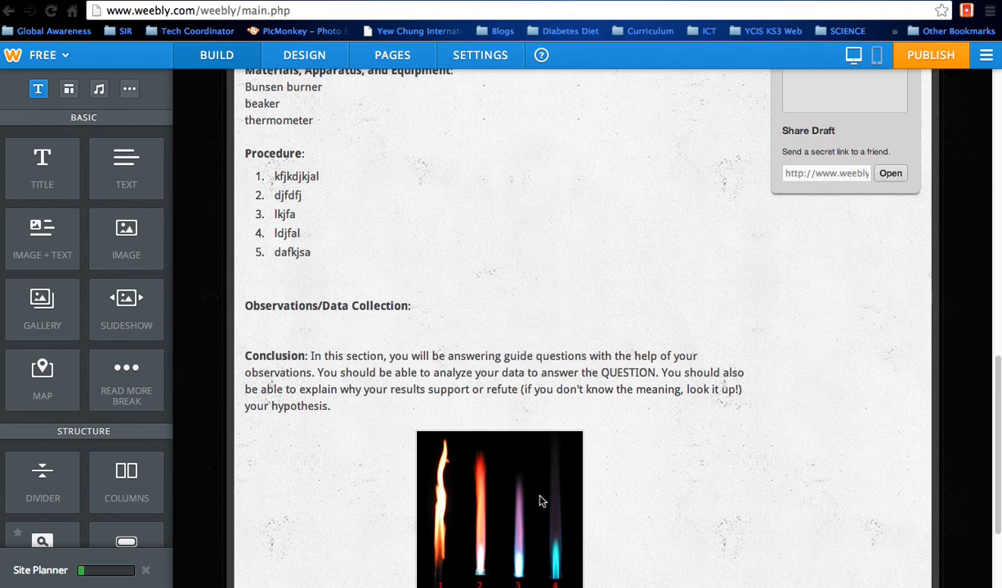
{"action": "scroll", "coordinate": [540, 490], "scroll_direction": "down", "scroll_amount": 2}
{"action": "scroll", "coordinate": [540, 491], "scroll_direction": "down", "scroll_amount": 2}
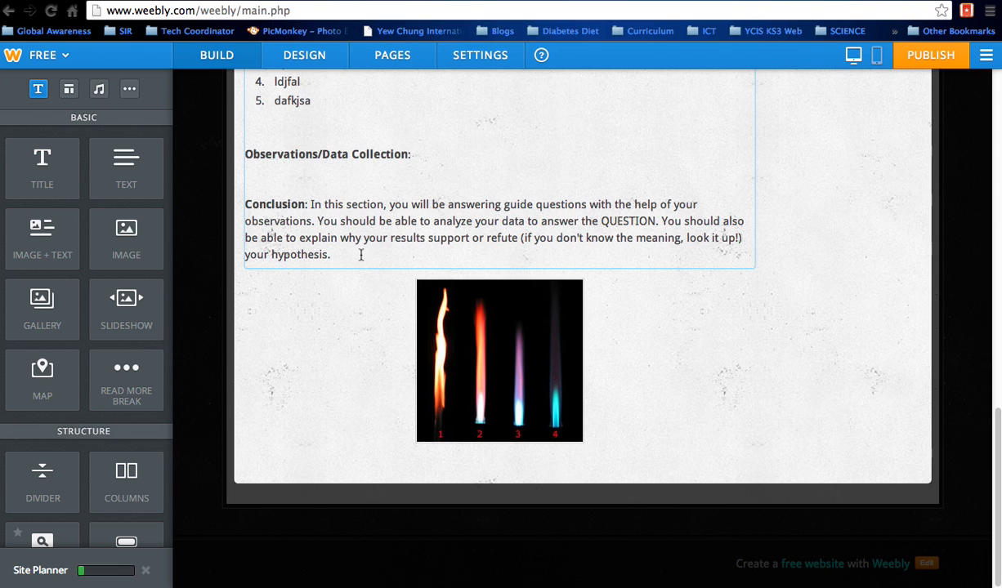
{"action": "left_click_drag", "start_coordinate": [112, 153], "coordinate": [377, 467]}
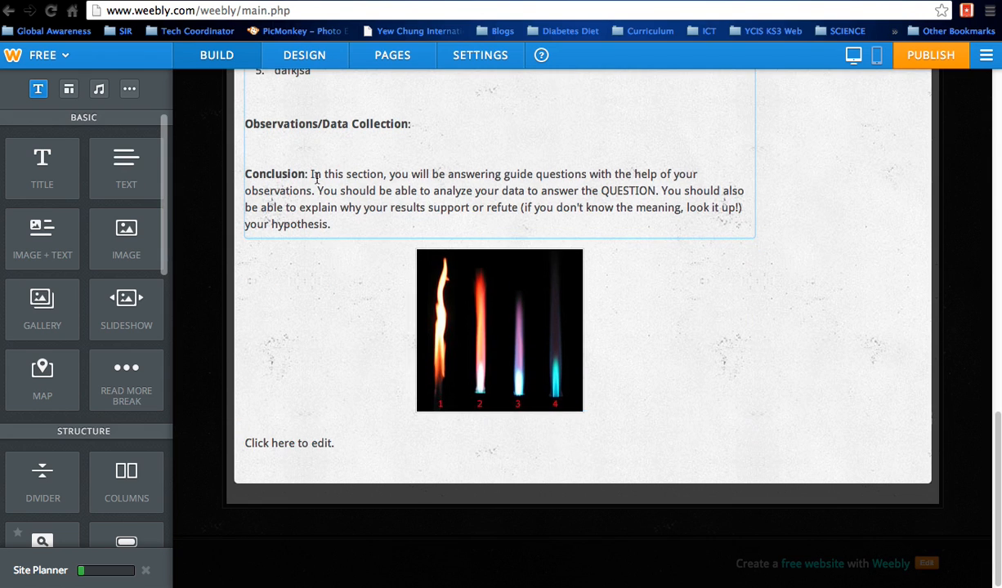
Move the entire Conclusion section from above the flame picture into the new text element below it
{"action": "left_click", "coordinate": [331, 225]}
{"action": "left_click_drag", "start_coordinate": [330, 225], "coordinate": [247, 175]}
{"action": "key", "text": "super+c"}
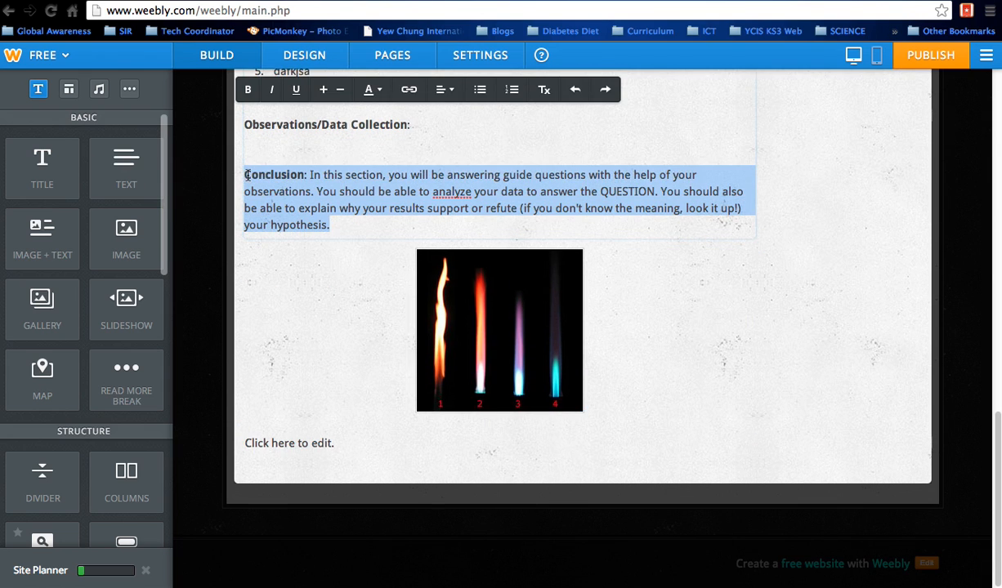
{"action": "key", "text": "BackSpace"}
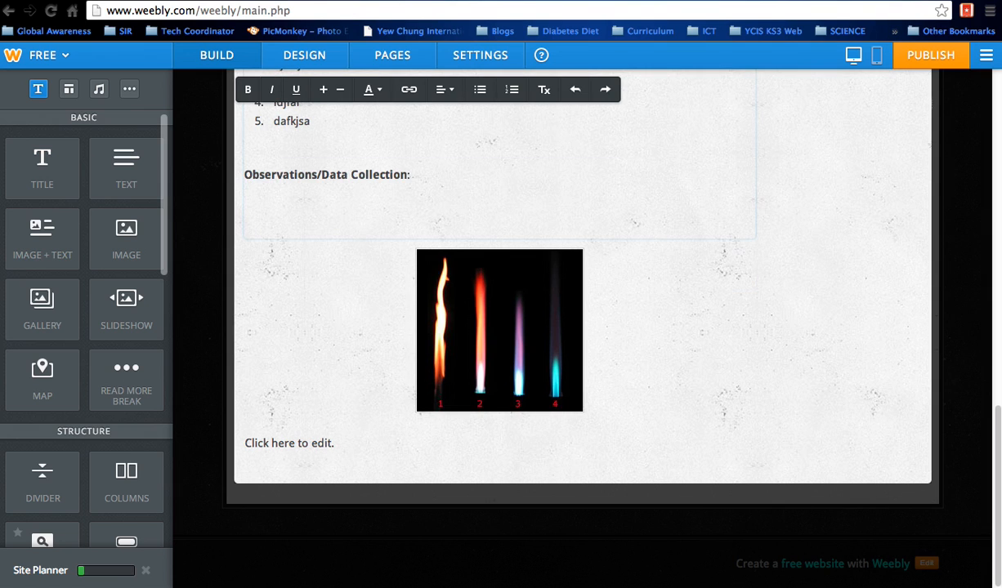
{"action": "left_click", "coordinate": [349, 455]}
{"action": "key", "text": "super+v"}
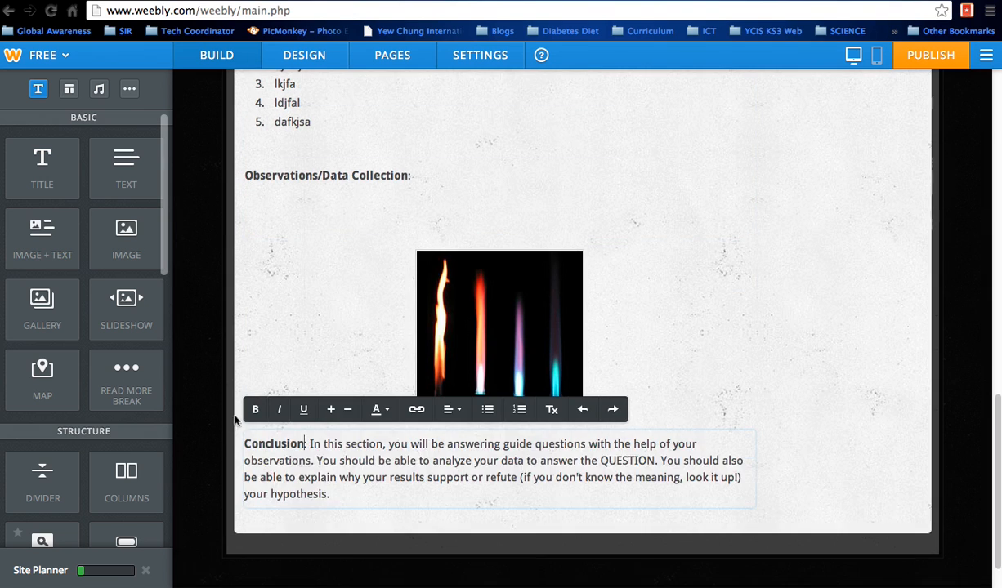
{"action": "scroll", "coordinate": [716, 364], "scroll_direction": "down", "scroll_amount": 2}
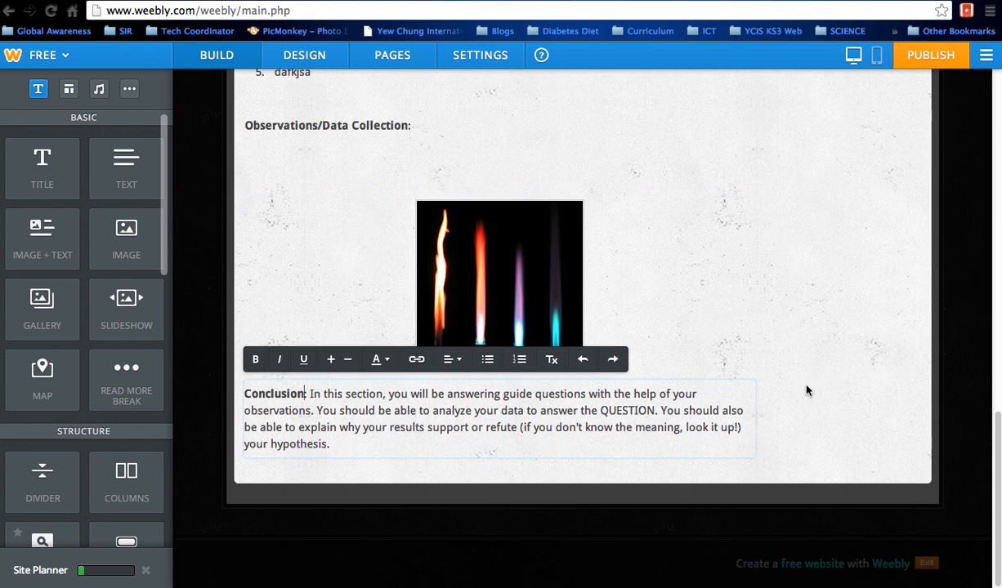
{"action": "left_click", "coordinate": [827, 372]}
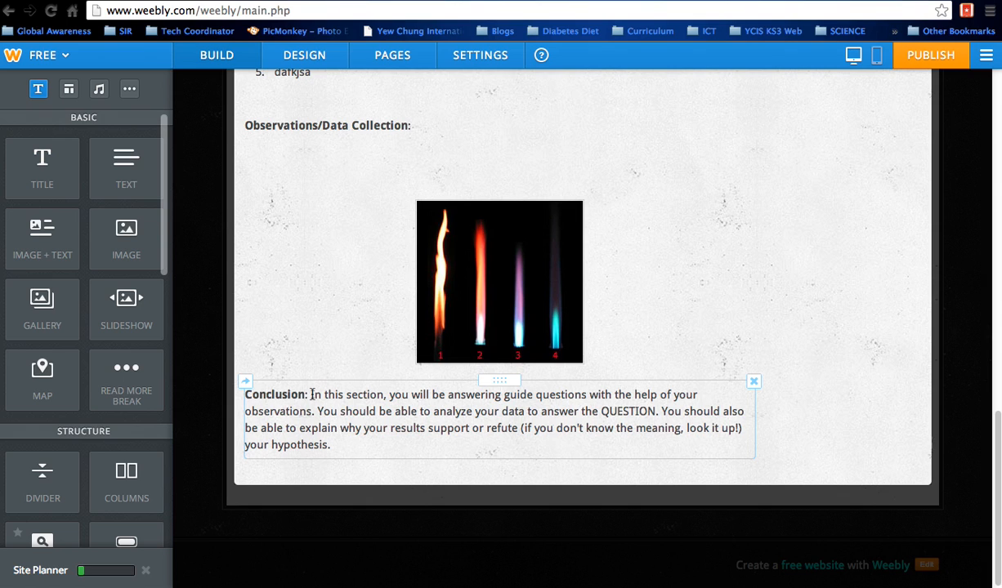
Replace the Conclusion guide text with a numbered list below the heading whose first item reads "COPY AND ANSWER THE QUESTIONS."
{"action": "left_click_drag", "start_coordinate": [311, 395], "coordinate": [345, 446]}
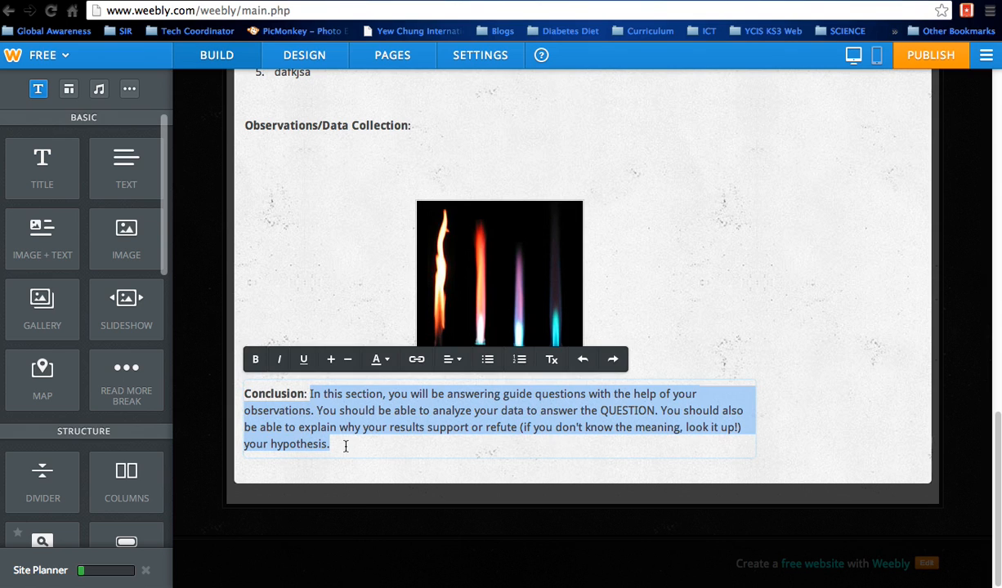
{"action": "key", "text": "Return"}
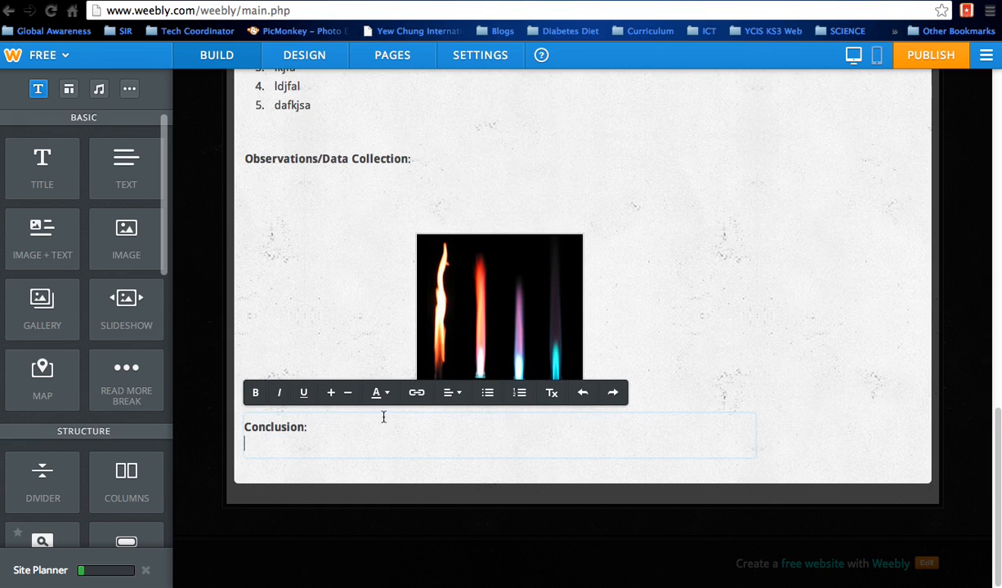
{"action": "left_click", "coordinate": [519, 394]}
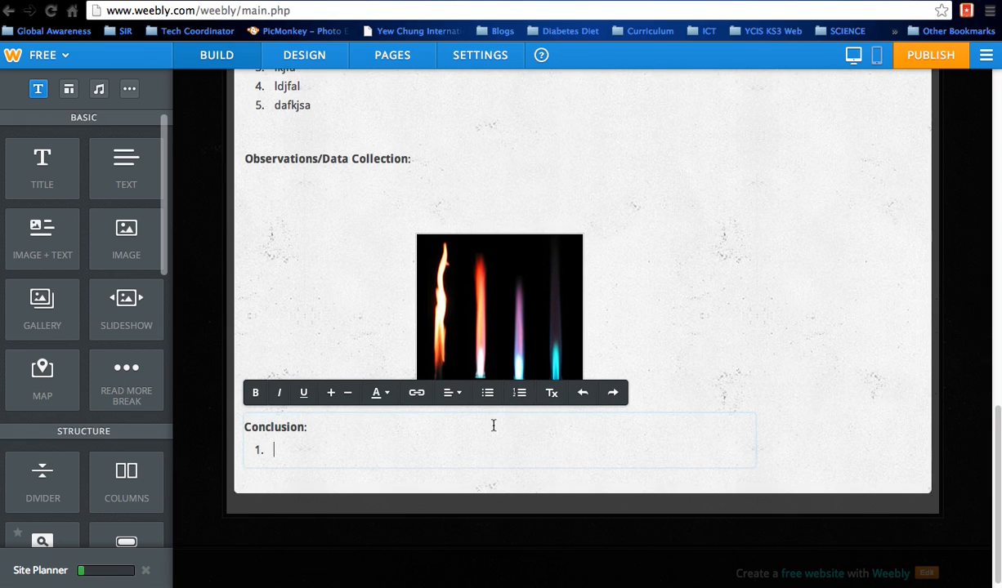
{"action": "type", "text": "COPY AND ANSWER"}
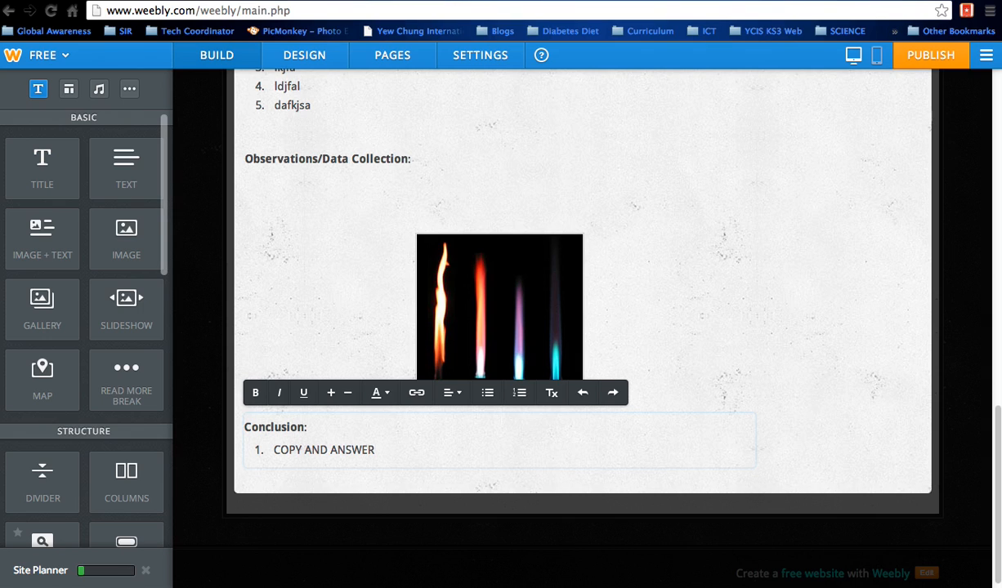
{"action": "type", "text": " THE QUESTIONS."}
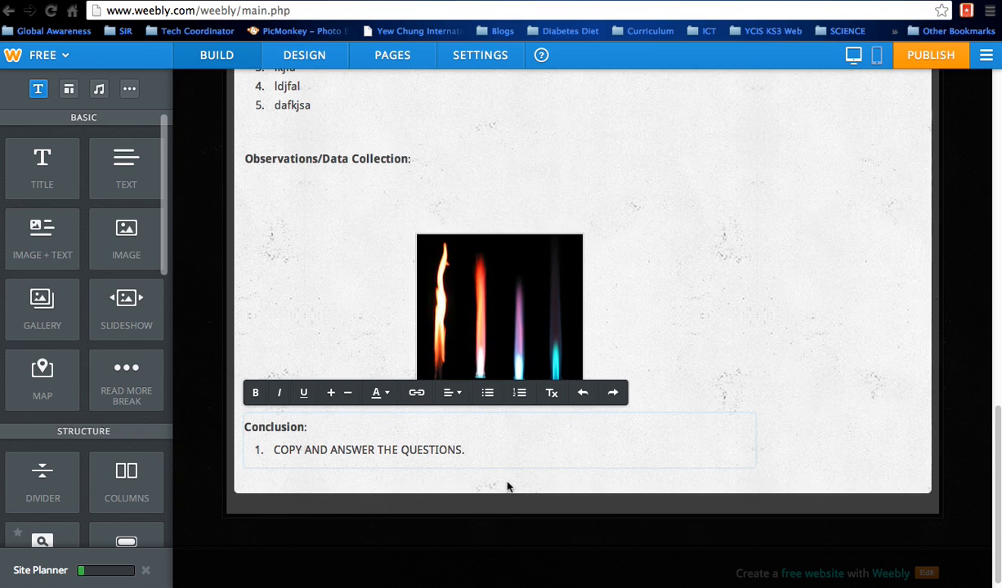
Save the Lab Report #1: The Best Flame post to the blog's drafts
{"action": "scroll", "coordinate": [507, 484], "scroll_direction": "up", "scroll_amount": 4}
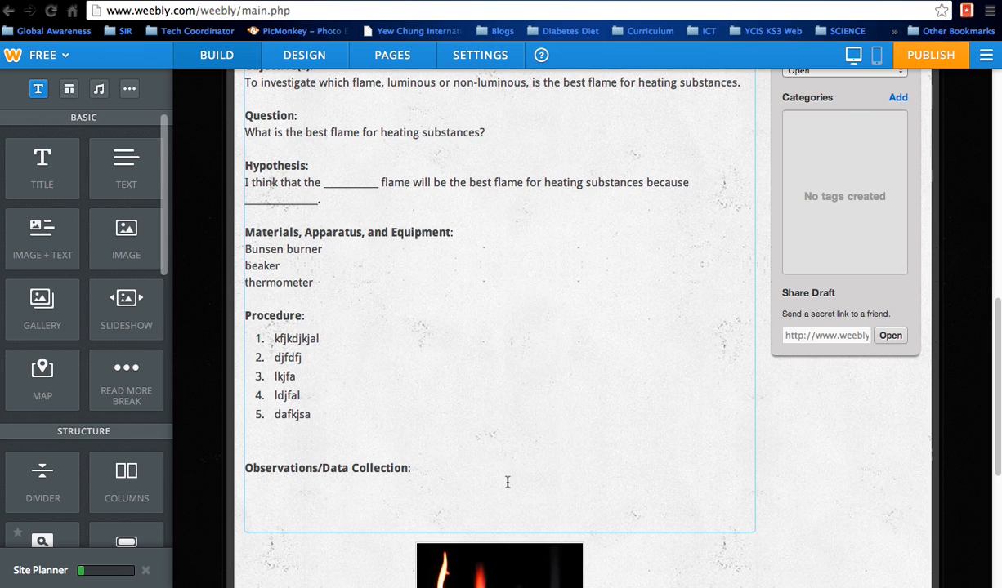
{"action": "scroll", "coordinate": [494, 365], "scroll_direction": "up", "scroll_amount": 4}
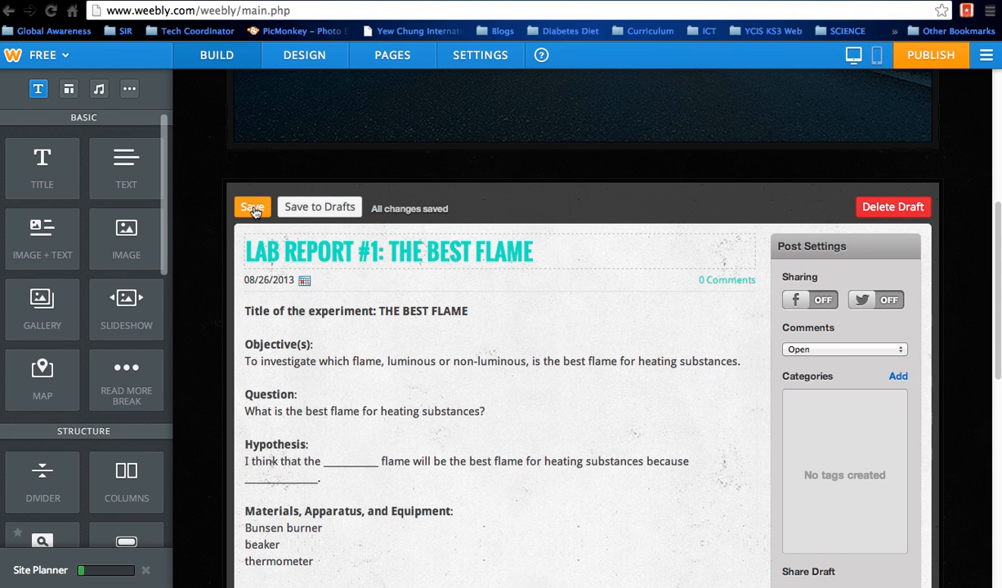
{"action": "left_click", "coordinate": [336, 208]}
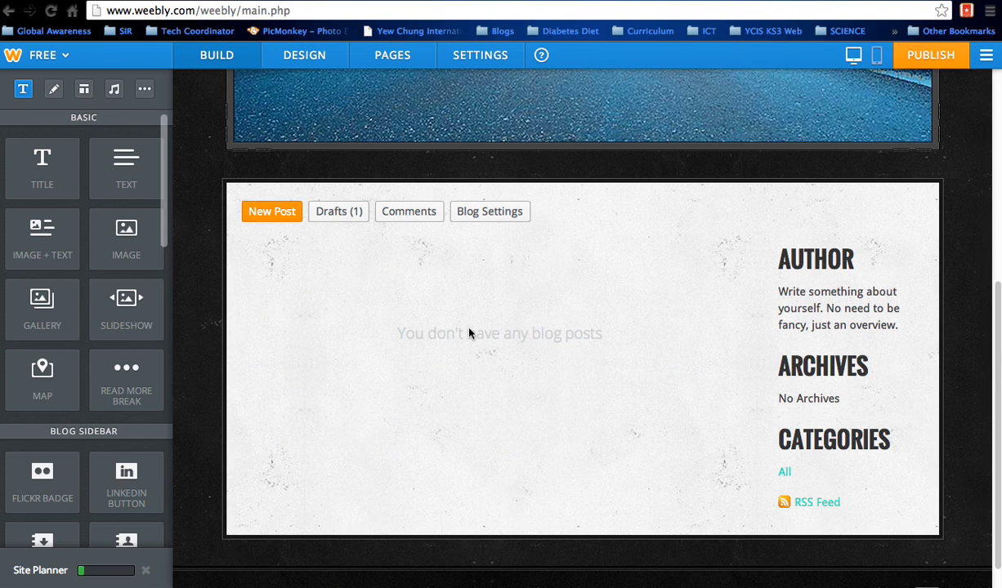
Reopen the Lab Report #1: The Best Flame draft and save it as a blog post
{"action": "left_click", "coordinate": [345, 221]}
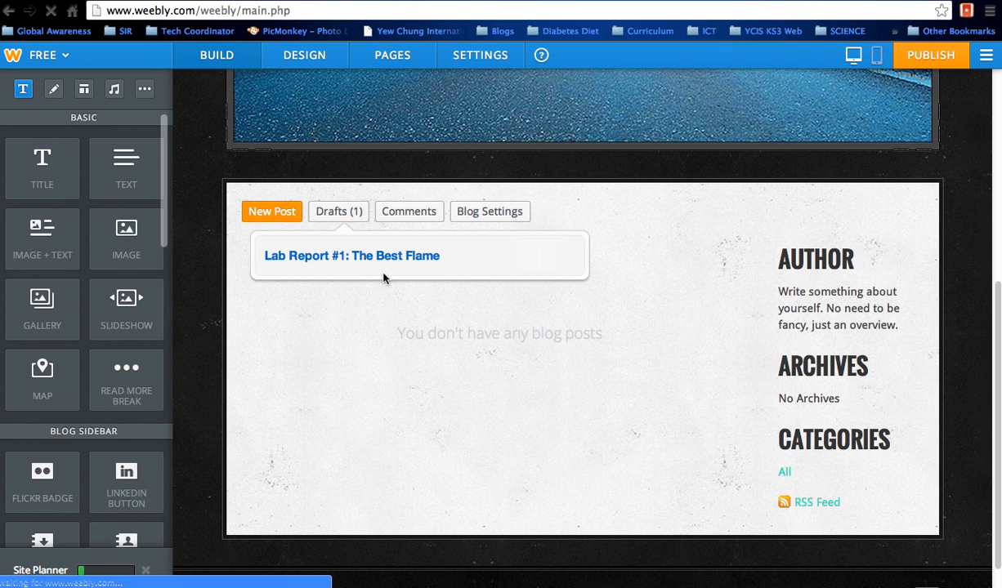
{"action": "left_click", "coordinate": [384, 278]}
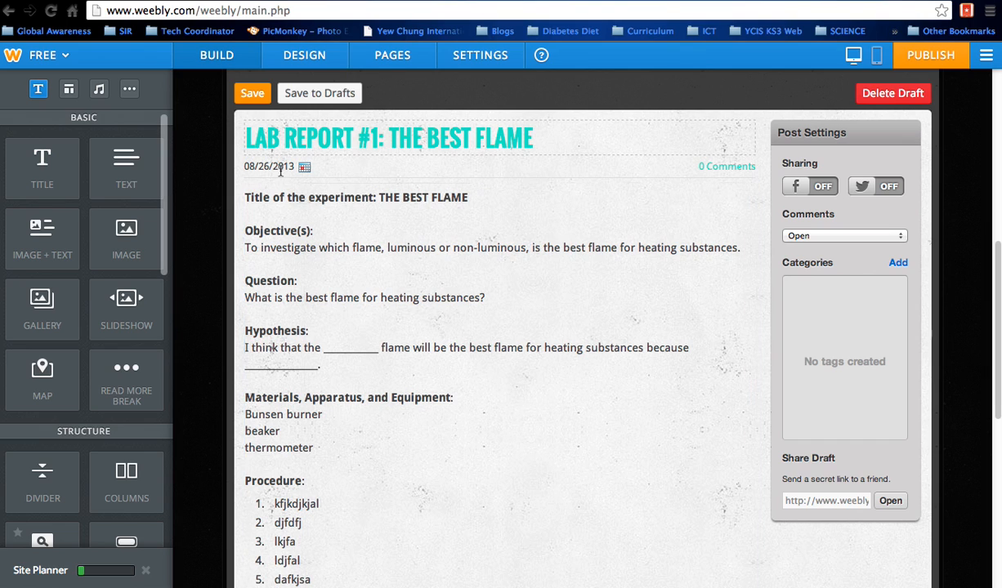
{"action": "left_click", "coordinate": [253, 93]}
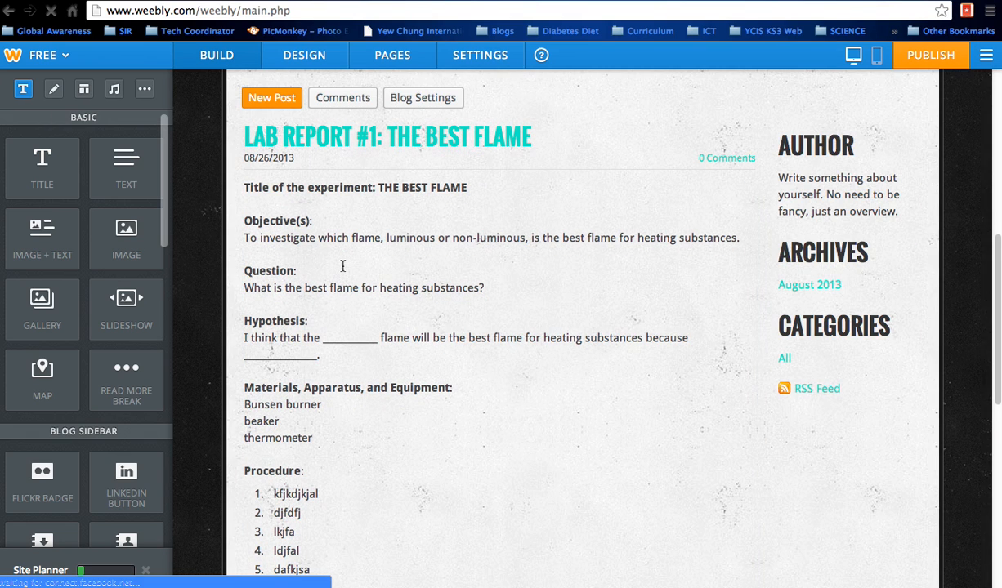
Publish the website and open the live site's home page
{"action": "left_click", "coordinate": [940, 55]}
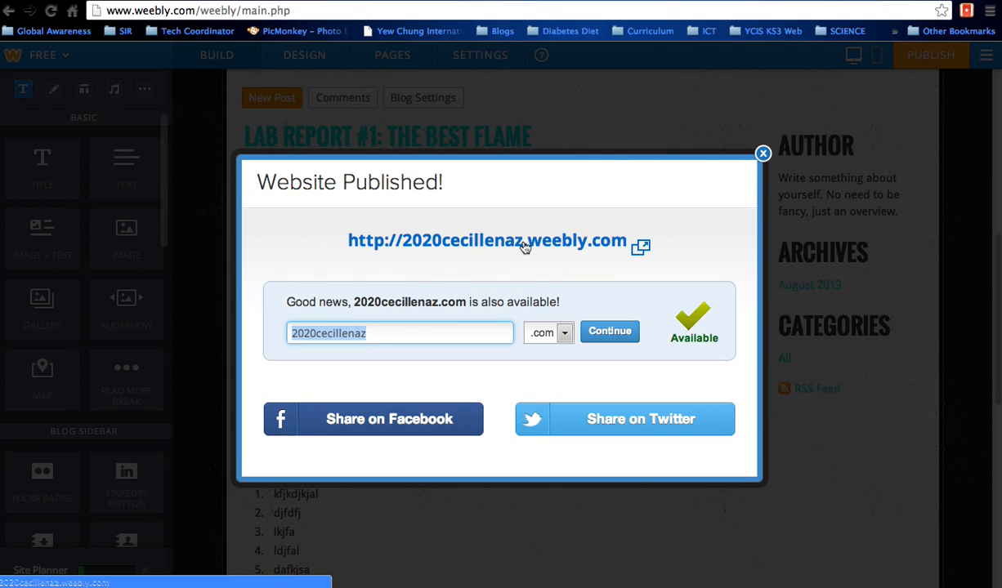
{"action": "left_click", "coordinate": [522, 244]}
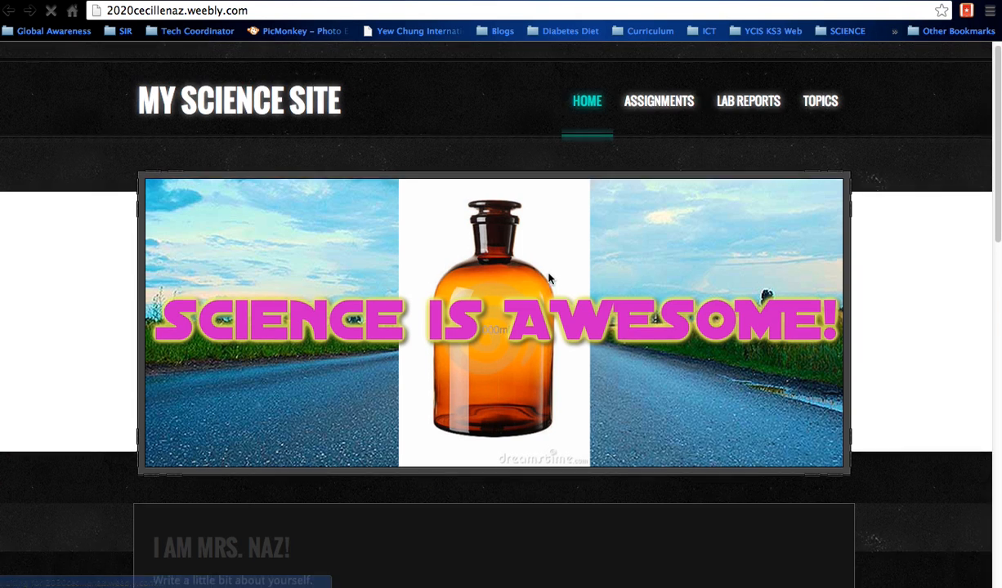
{"action": "scroll", "coordinate": [550, 278], "scroll_direction": "down", "scroll_amount": 3}
{"action": "scroll", "coordinate": [548, 277], "scroll_direction": "up", "scroll_amount": 3}
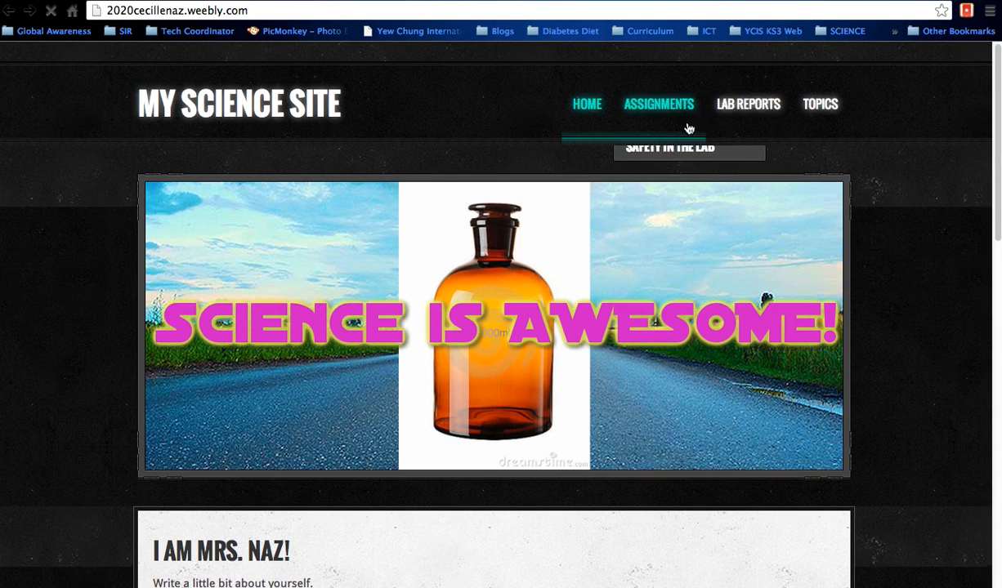
Open the Lab Report #1: The Best Flame page under Lab Reports, Safety in the Lab, and examine the published post
{"action": "mouse_move", "coordinate": [733, 104]}
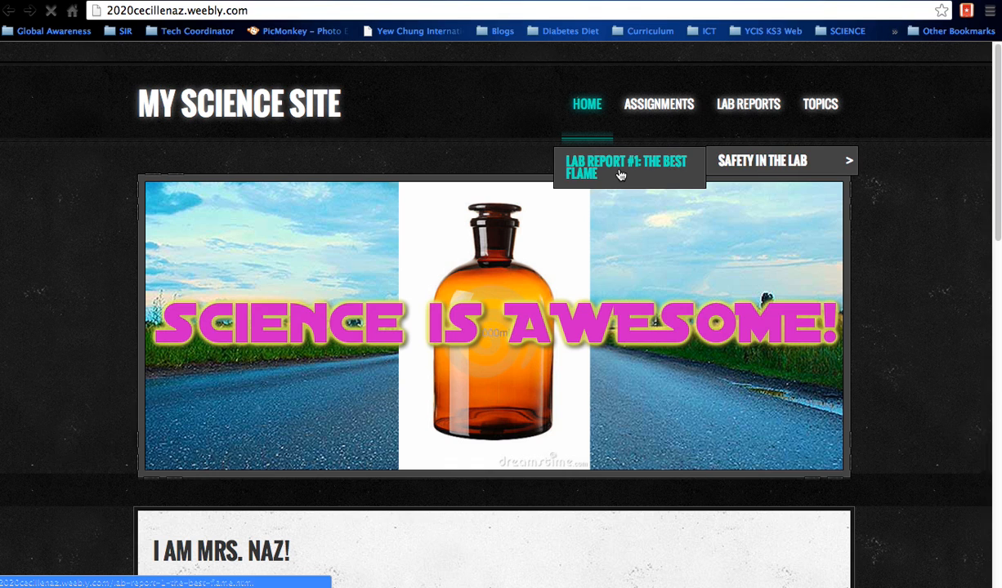
{"action": "left_click", "coordinate": [621, 174]}
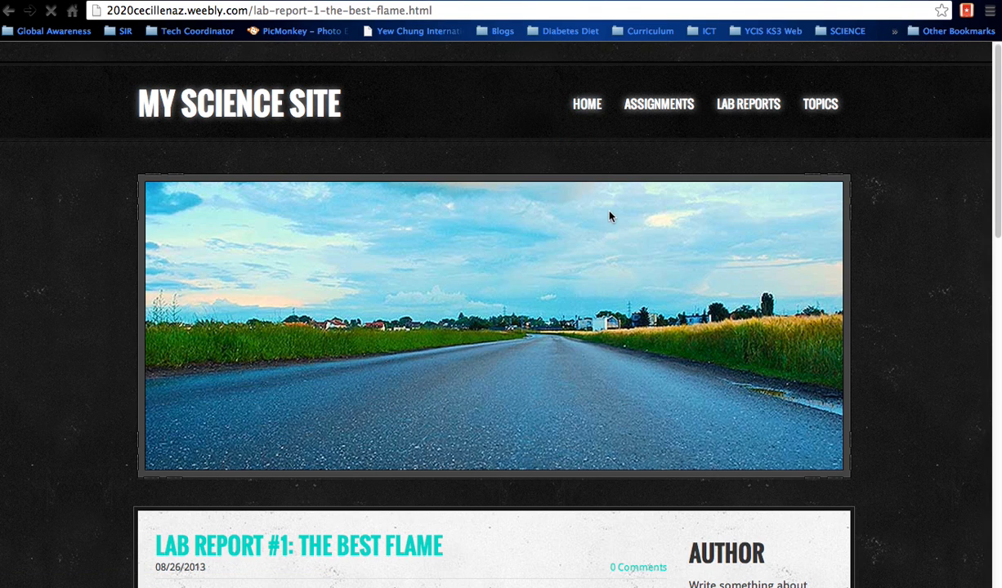
{"action": "scroll", "coordinate": [609, 217], "scroll_direction": "down", "scroll_amount": 2}
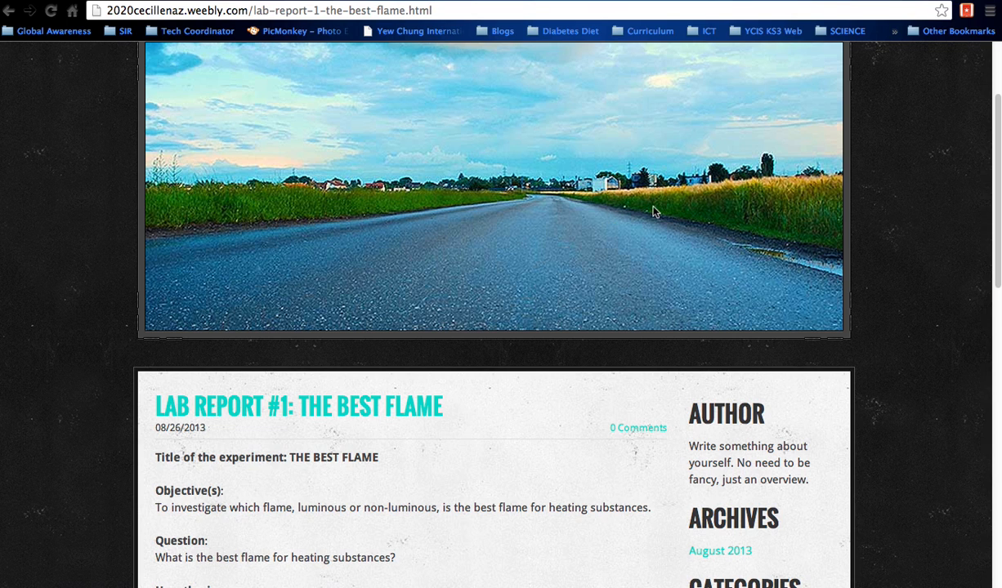
{"action": "scroll", "coordinate": [623, 320], "scroll_direction": "down", "scroll_amount": 3}
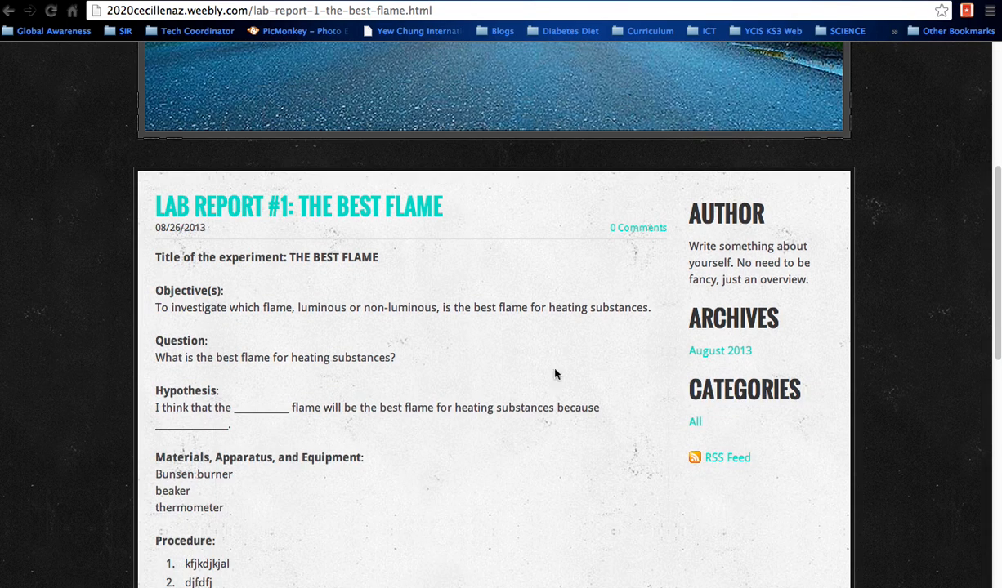